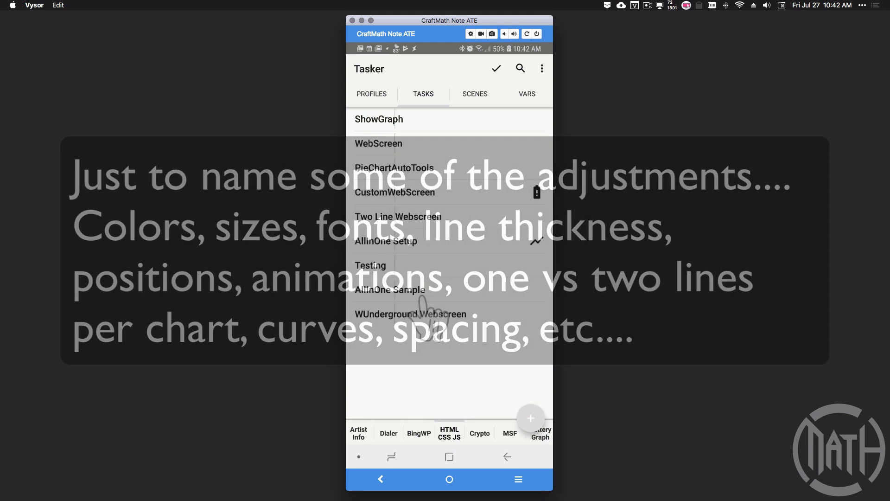
Run the AllInOne Sample task and examine the data points on Graph 1 and Graph 2, plus the charts' landscape layout.
left_click(417, 290)
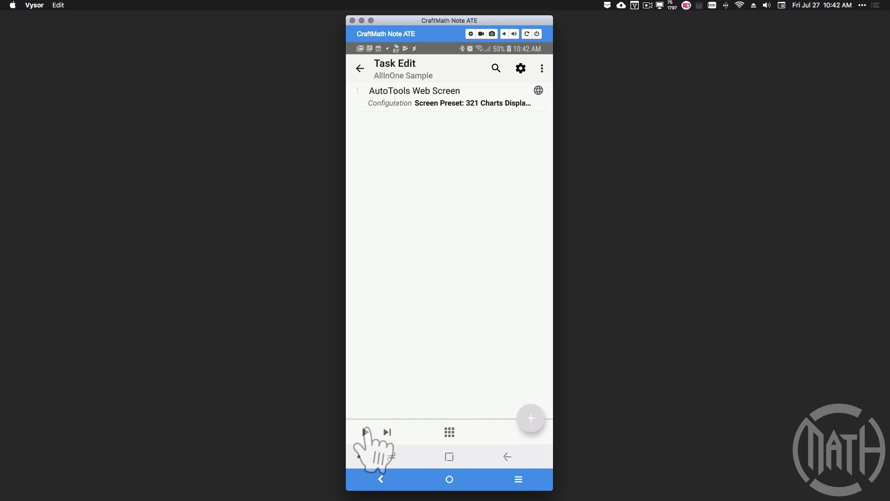
left_click(366, 431)
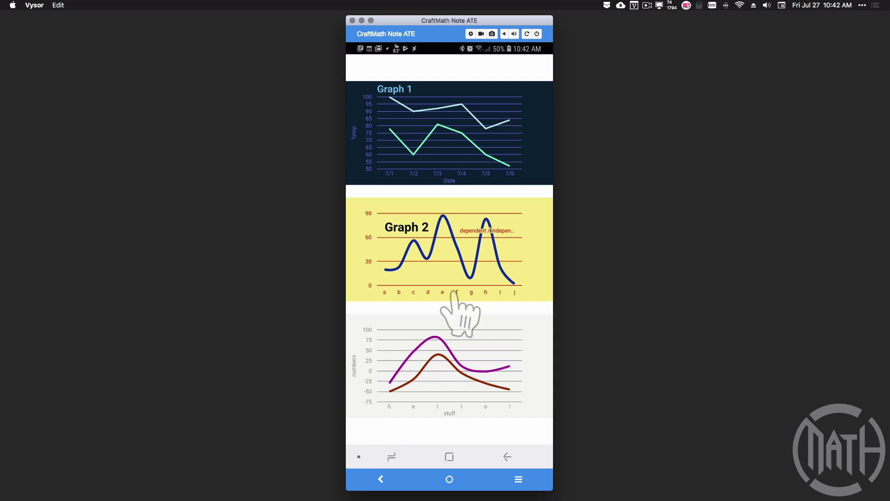
left_click(414, 247)
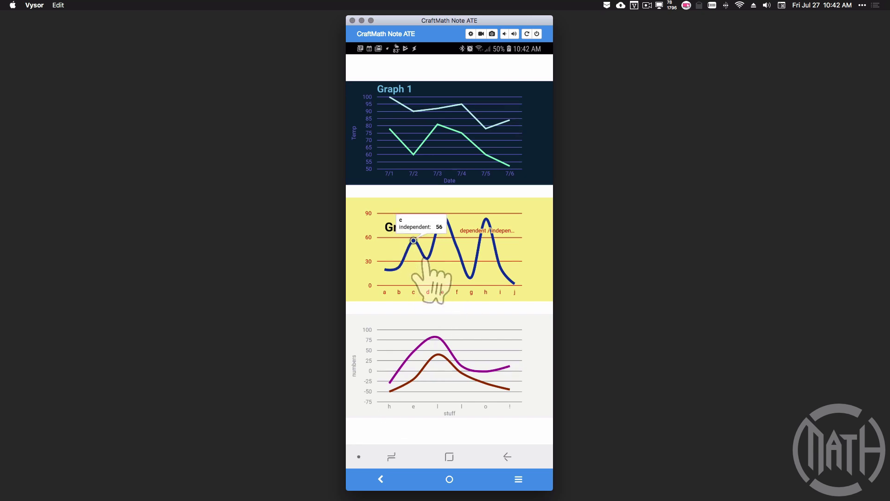
left_click(429, 264)
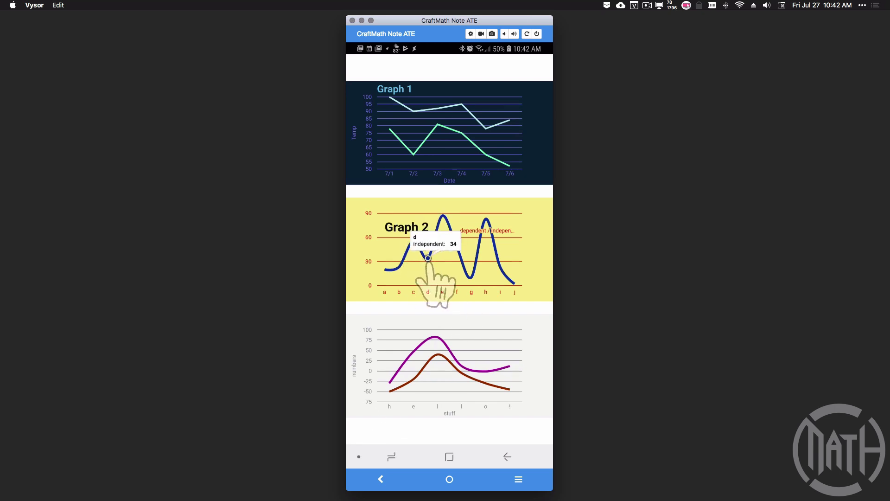
left_click(470, 279)
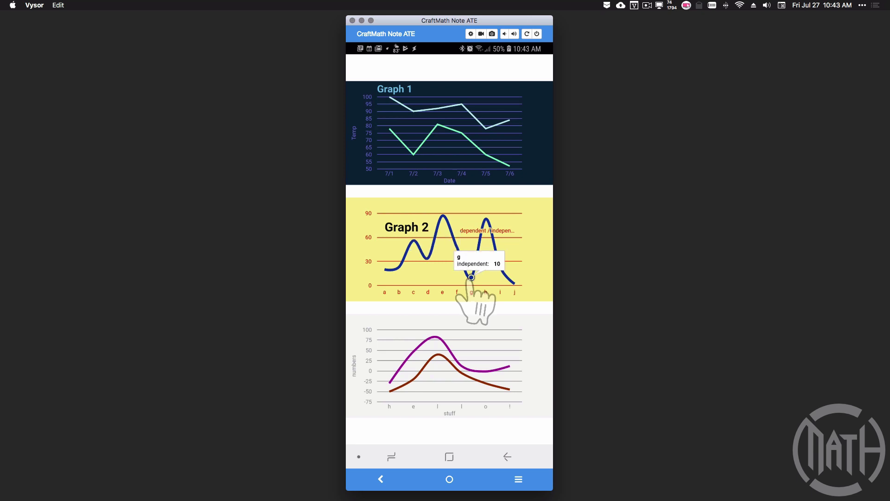
left_click(486, 220)
left_click(446, 139)
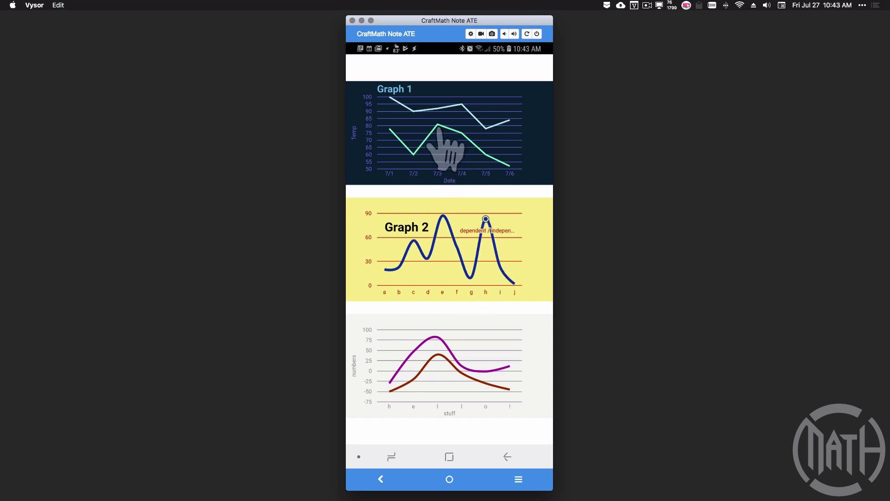
left_click(488, 132)
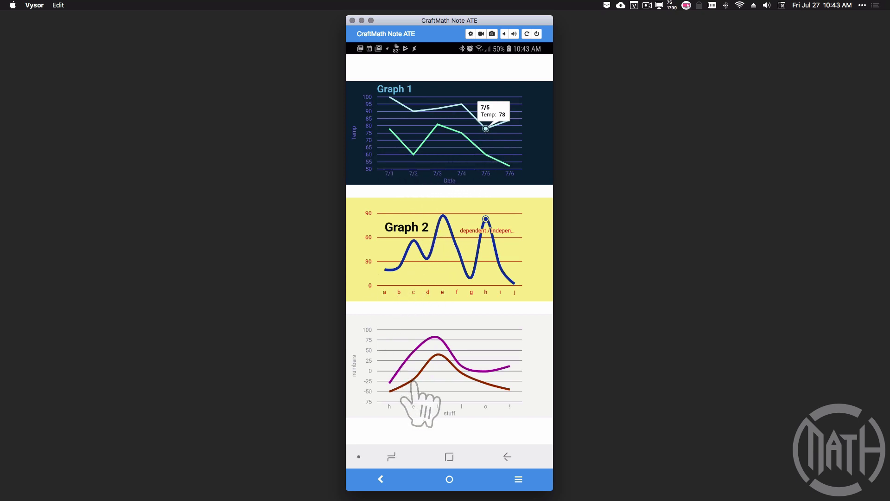
left_click(526, 34)
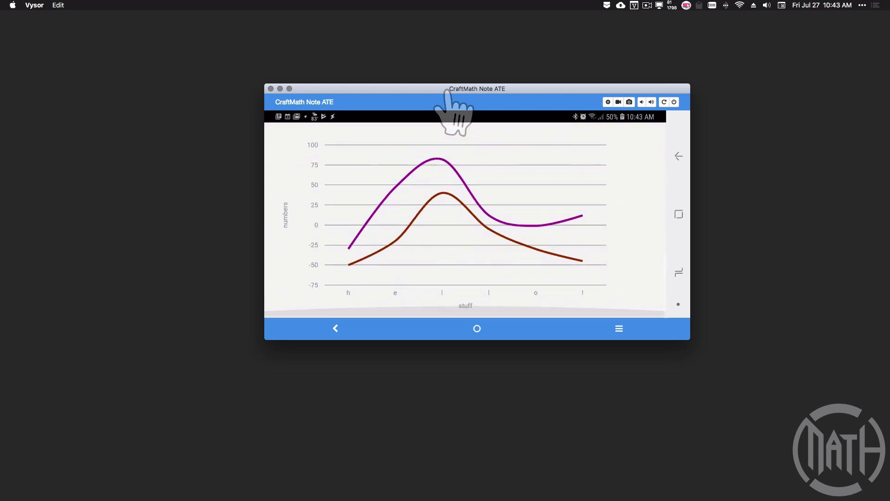
Set the number of charts to two in the AutoTools Web Screen action's configuration and run the task to preview it.
left_click(490, 100)
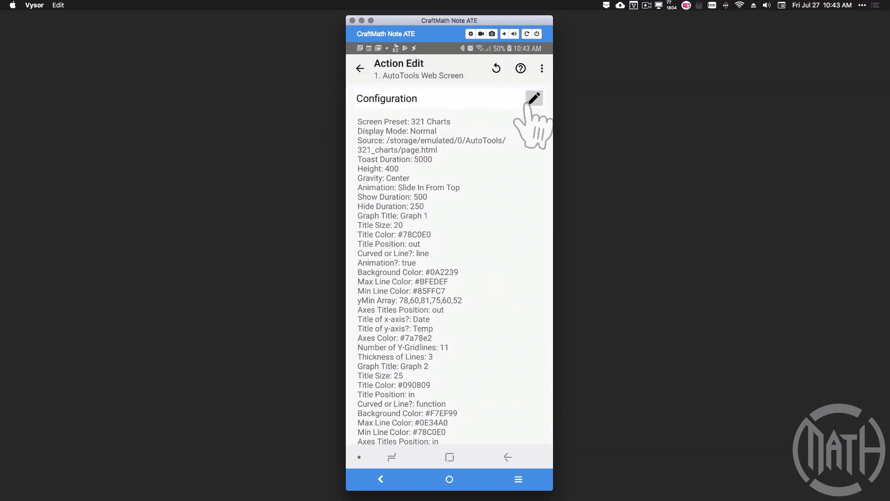
left_click(531, 101)
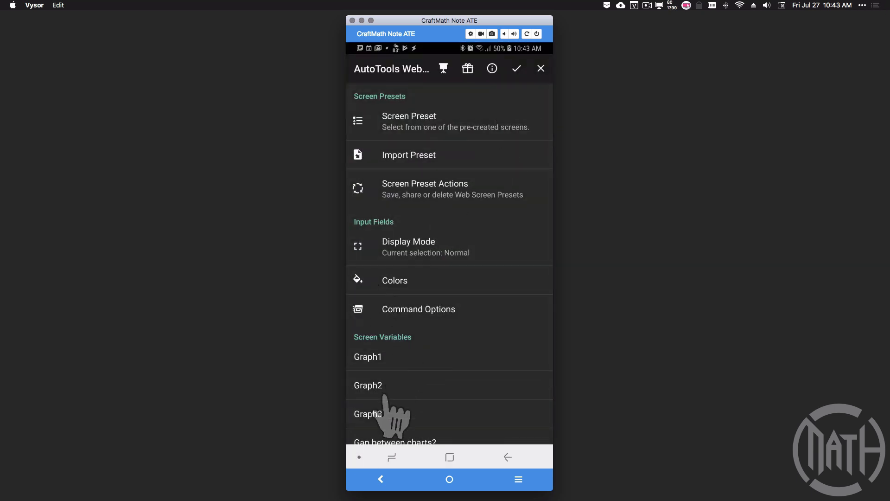
scroll(387, 403, "down", 2)
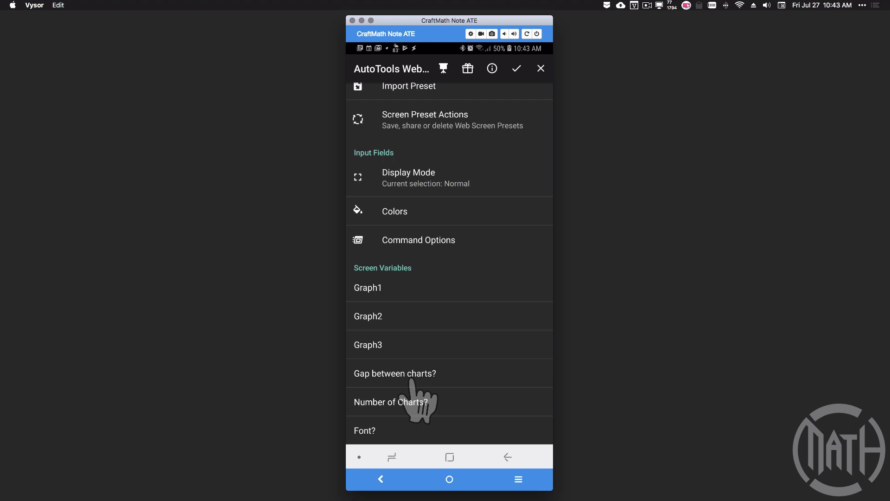
left_click(400, 402)
left_click(379, 249)
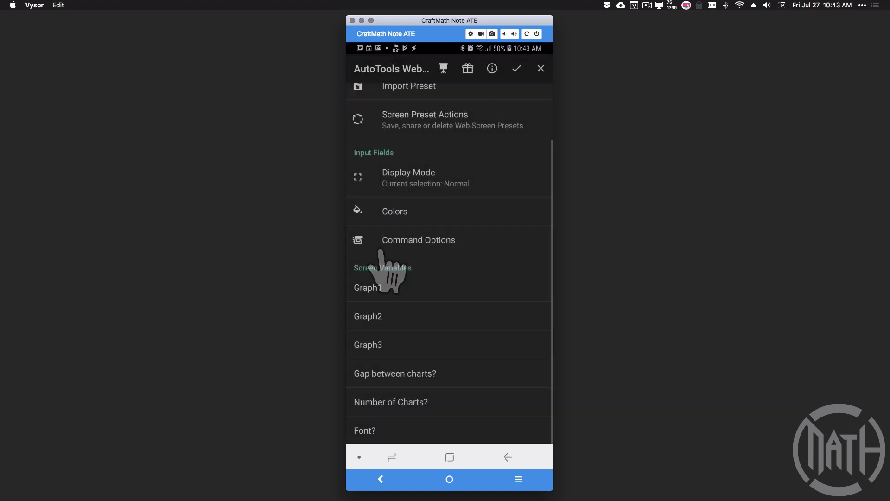
left_click(515, 70)
left_click(360, 431)
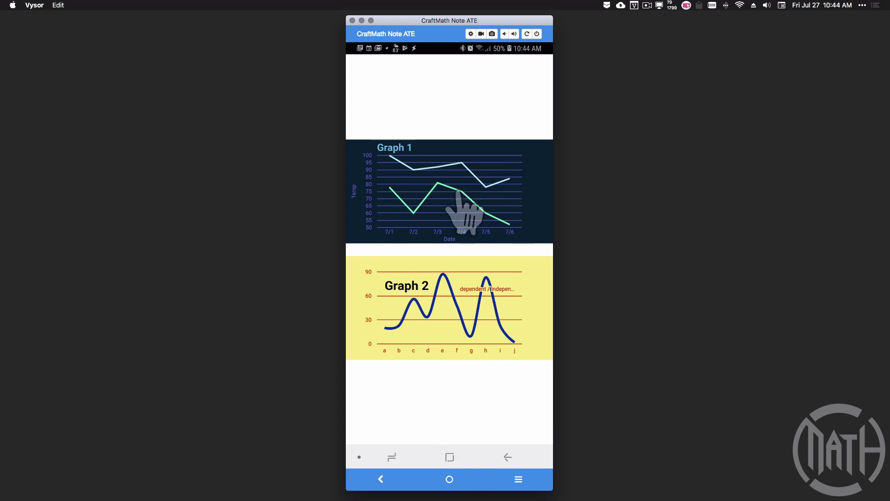
left_click(508, 457)
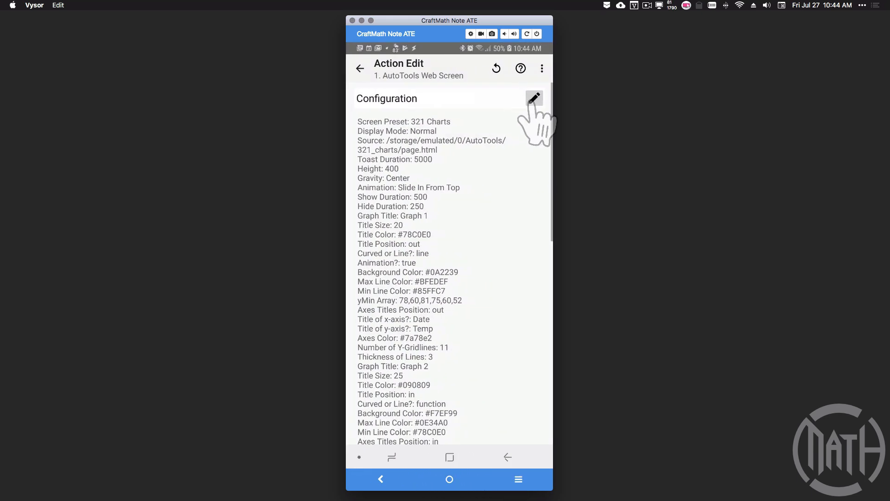
Choose arial as the font in the web screen configuration and set the gap between charts to 50.
left_click(534, 98)
scroll(417, 324, "down", 3)
left_click(376, 432)
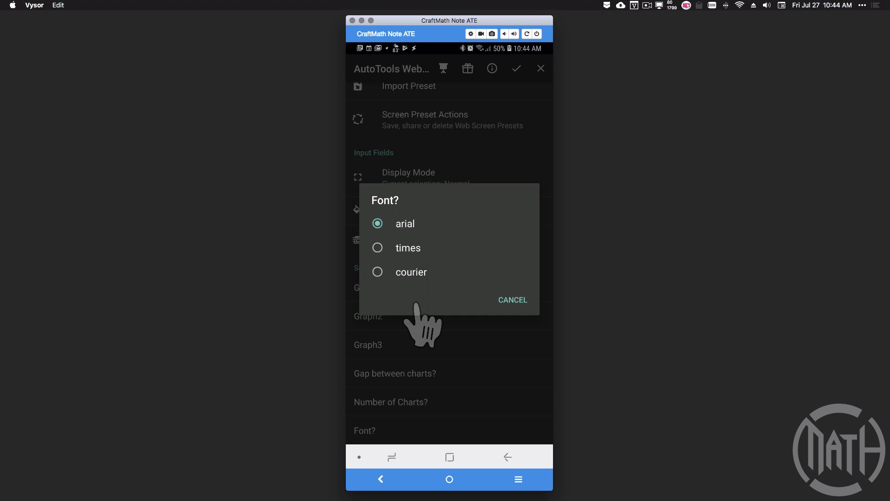
left_click(396, 225)
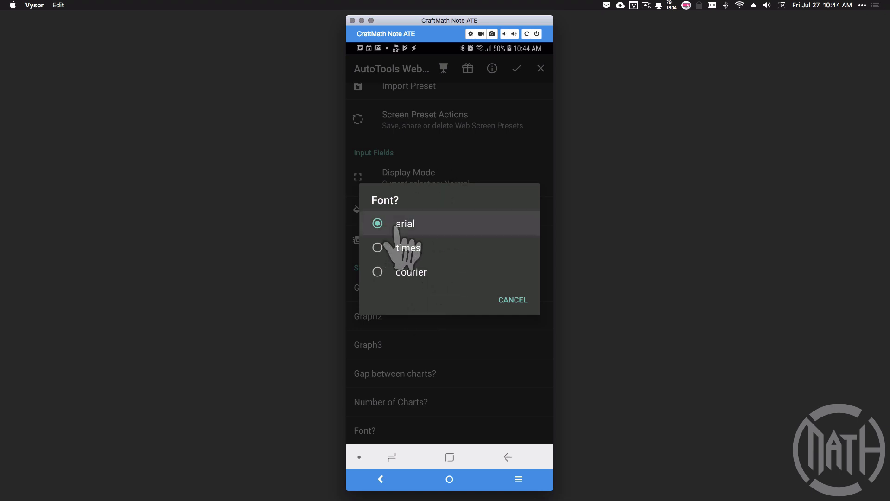
left_click(398, 378)
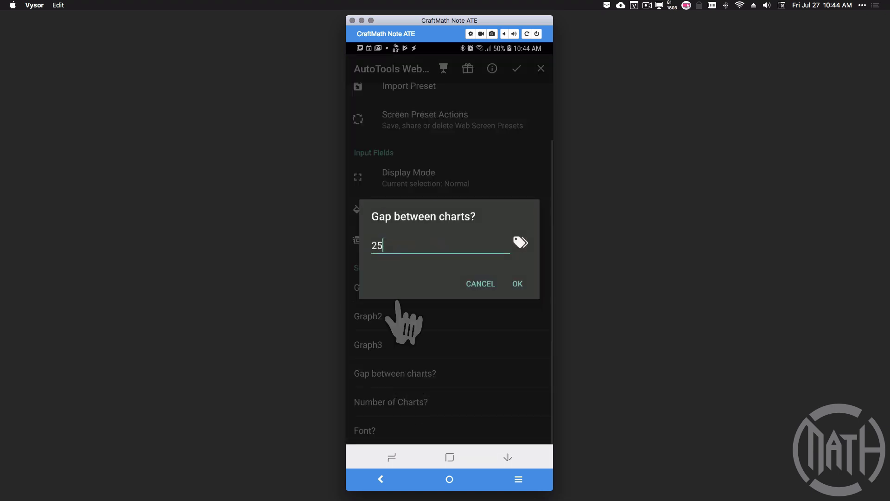
type("50")
left_click(516, 284)
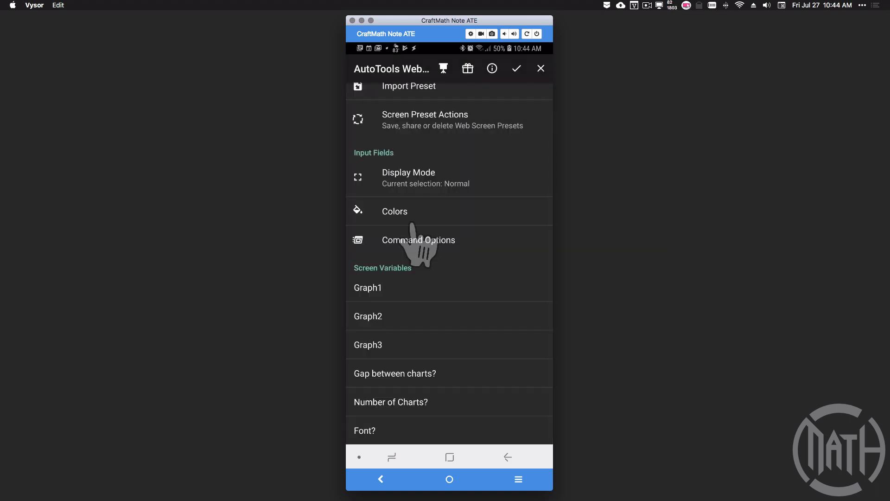
Set the web screen's background color to the semi-transparent grey #4F616161, save the configuration and run the task.
left_click(411, 218)
left_click(417, 167)
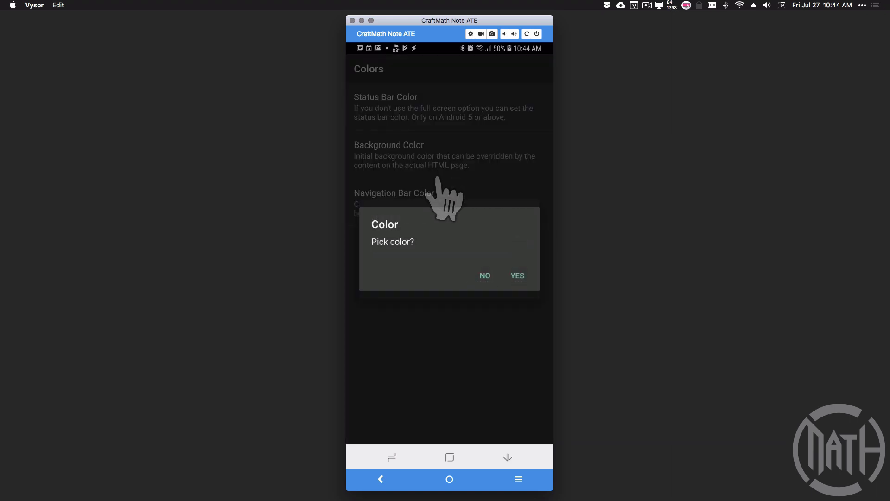
left_click(515, 277)
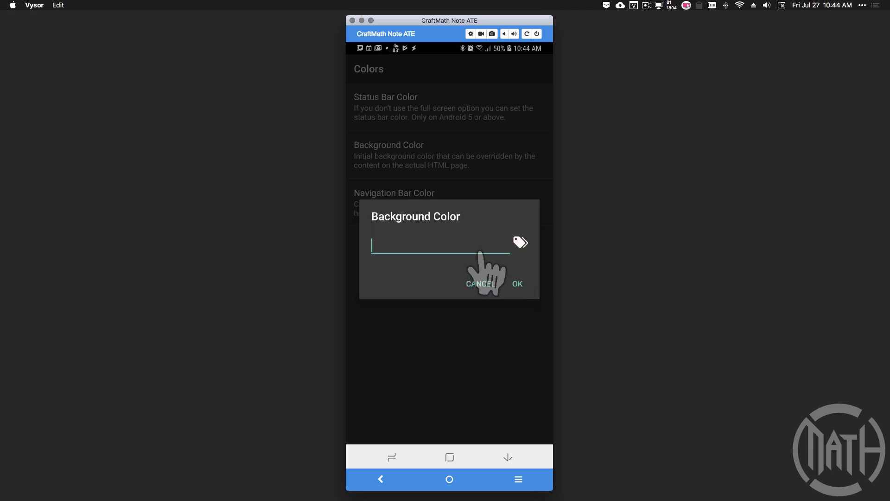
left_click(520, 242)
left_click(452, 347)
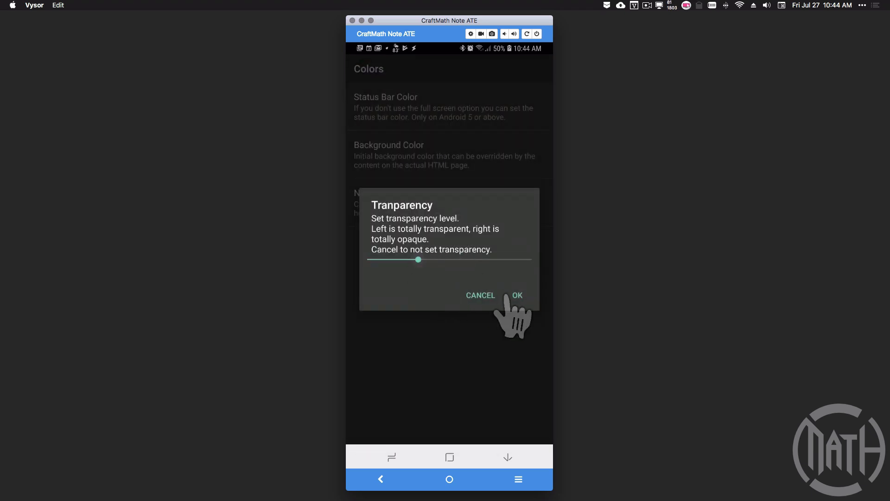
left_click(517, 295)
left_click(516, 68)
left_click(506, 457)
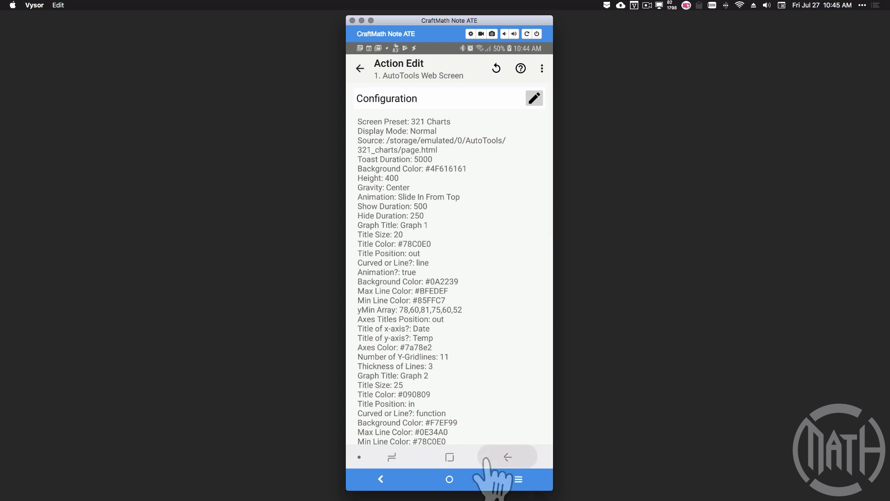
left_click(366, 432)
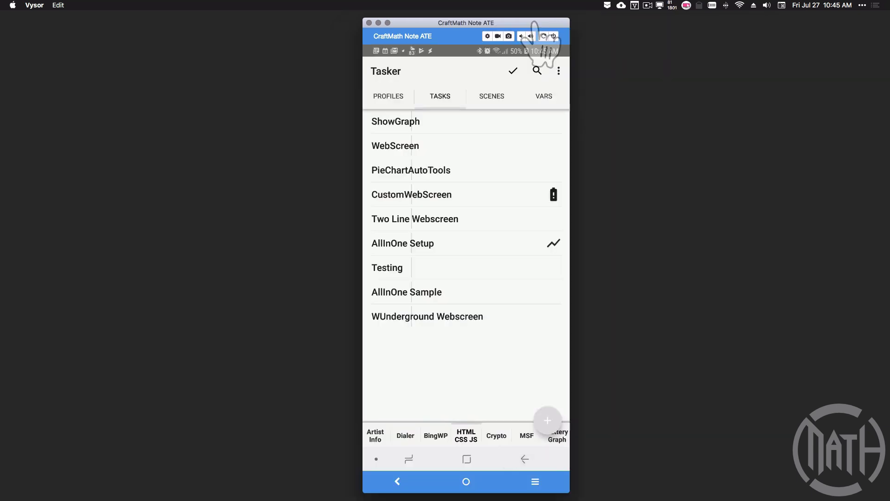
Run the AllInOne Setup task and inspect the data points along the Battery chart's line.
left_click(491, 246)
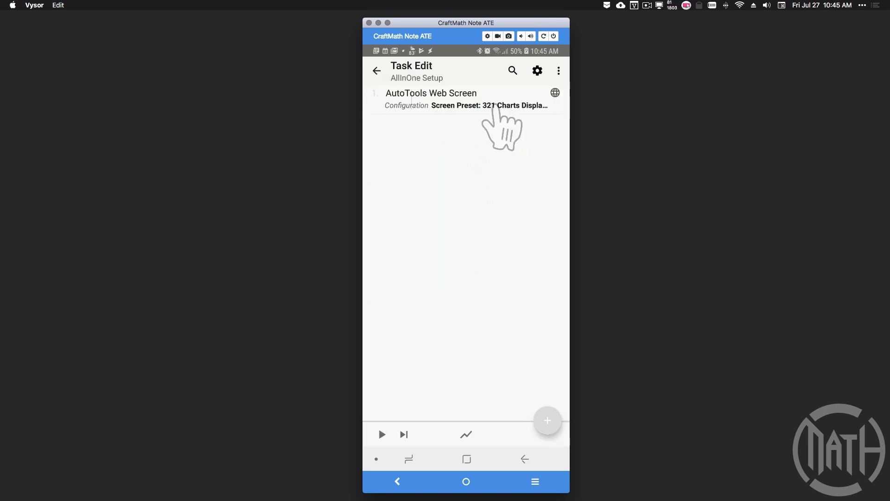
left_click(382, 434)
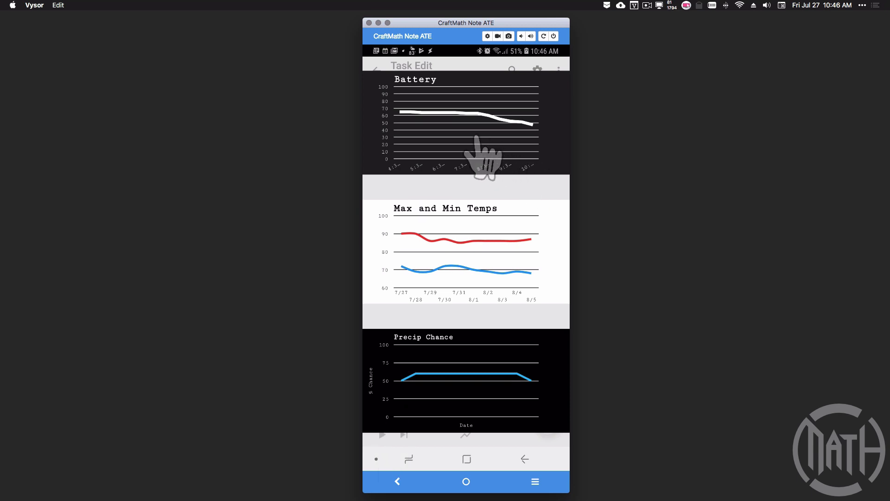
left_click(400, 112)
mouse_move(414, 115)
left_mouse_down()
mouse_move(495, 119)
mouse_move(504, 127)
left_mouse_up()
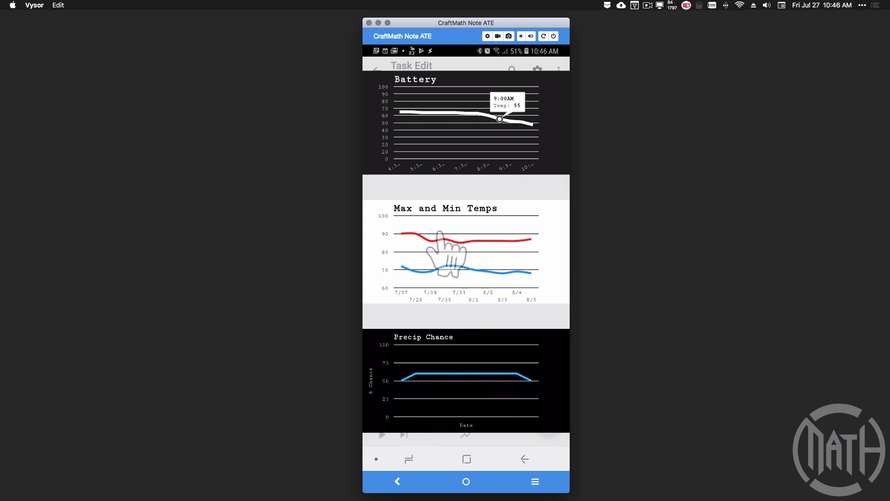
Rotate the phone to landscape and examine the Battery, Max and Min Temps and Precip Chance charts.
left_click(543, 36)
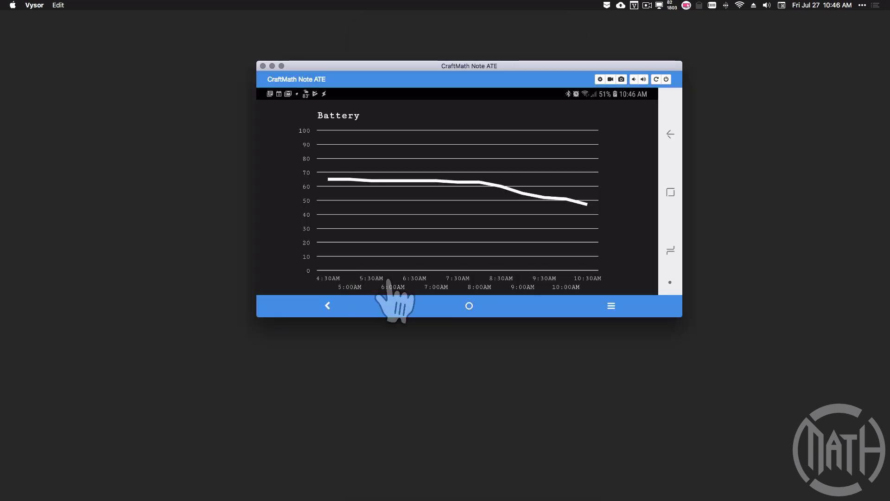
scroll(426, 289, "down", 5)
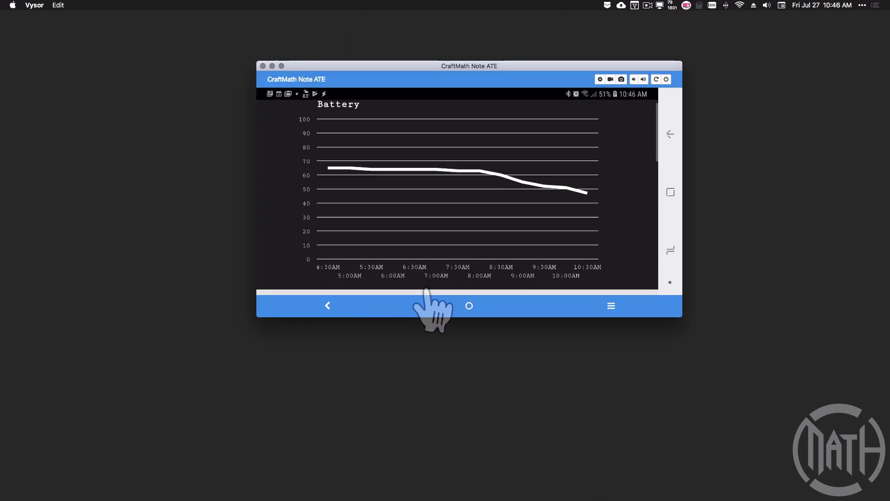
scroll(425, 297, "down", 3)
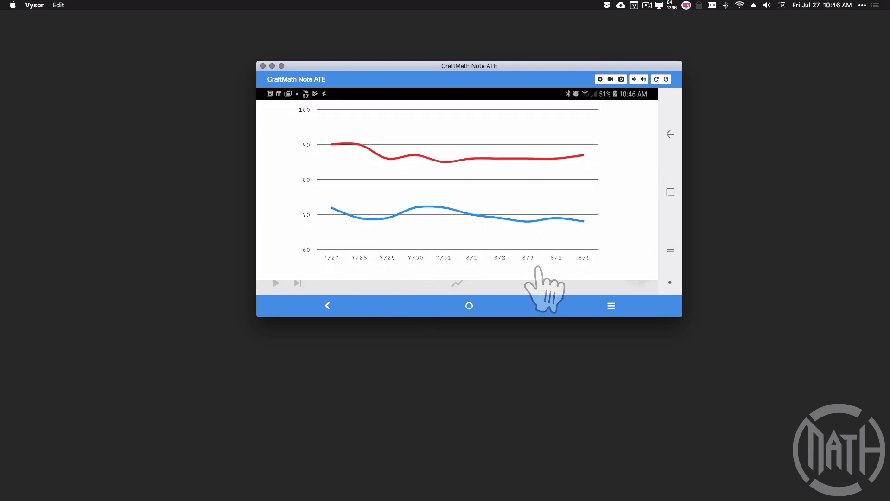
scroll(554, 290, "down", 1)
scroll(550, 273, "down", 5)
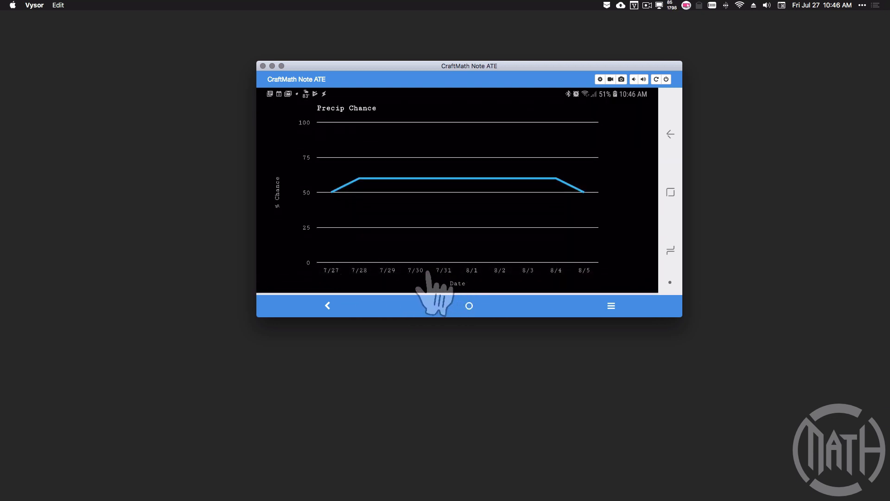
scroll(435, 297, "up", 6)
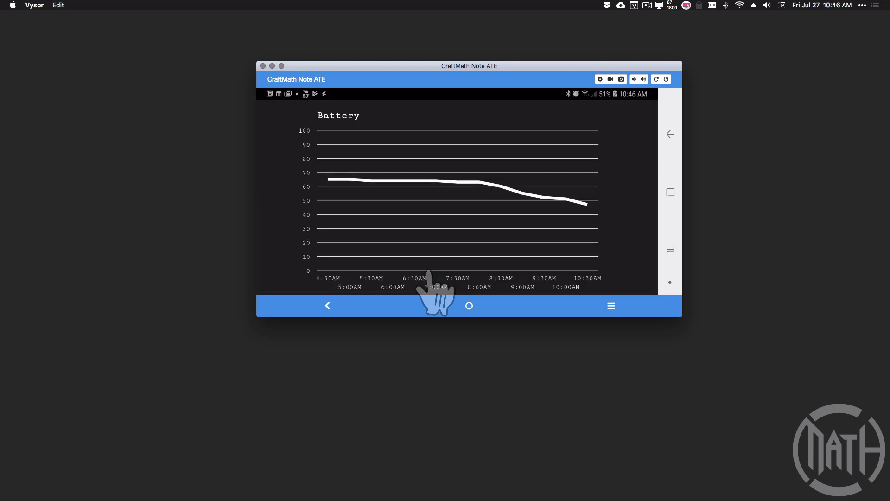
scroll(397, 158, "down", 4)
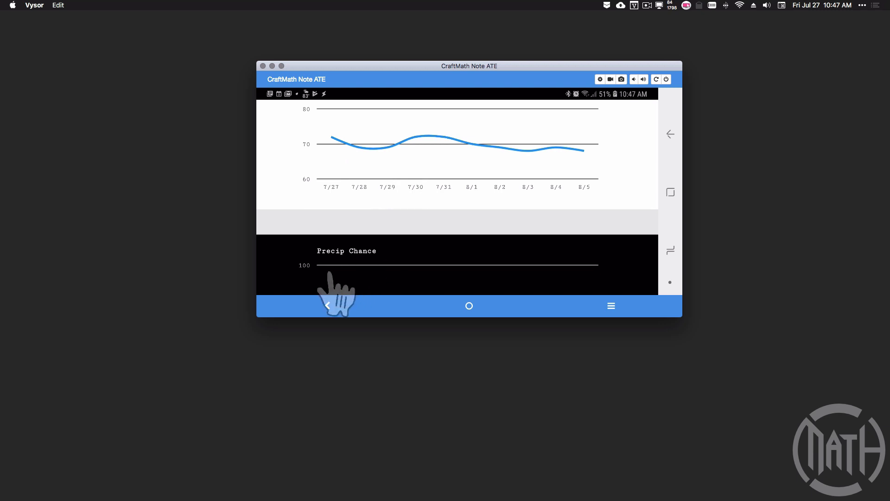
scroll(376, 228, "up", 2)
scroll(375, 220, "up", 3)
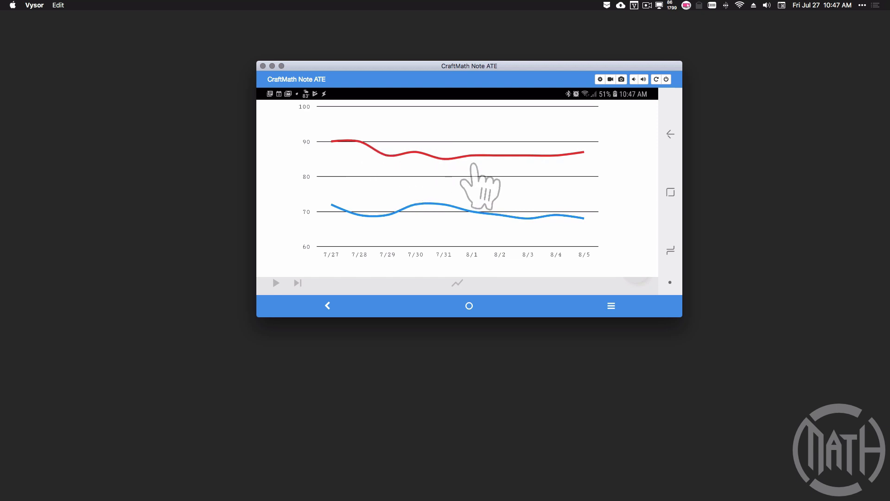
scroll(544, 172, "up", 5)
scroll(542, 167, "up", 2)
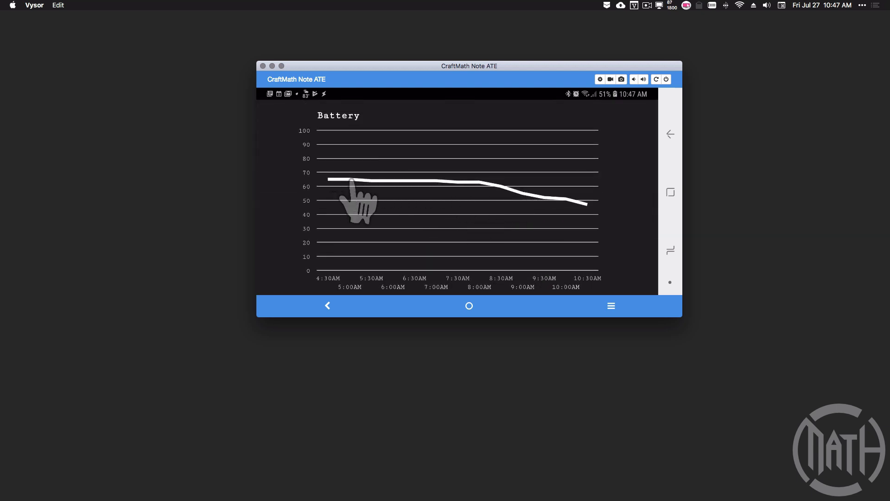
scroll(538, 205, "up", 3)
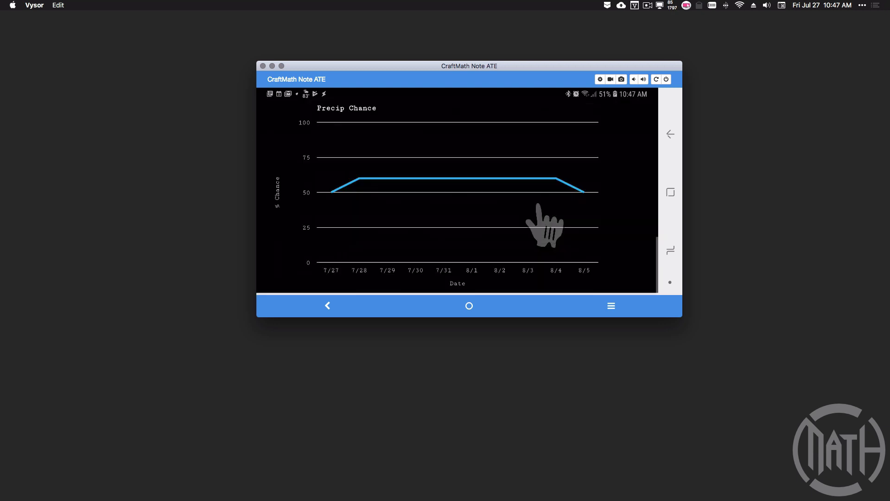
Inspect the 7/28 and 8/2 data points on the Precip Chance line and close the charts.
left_click(411, 190)
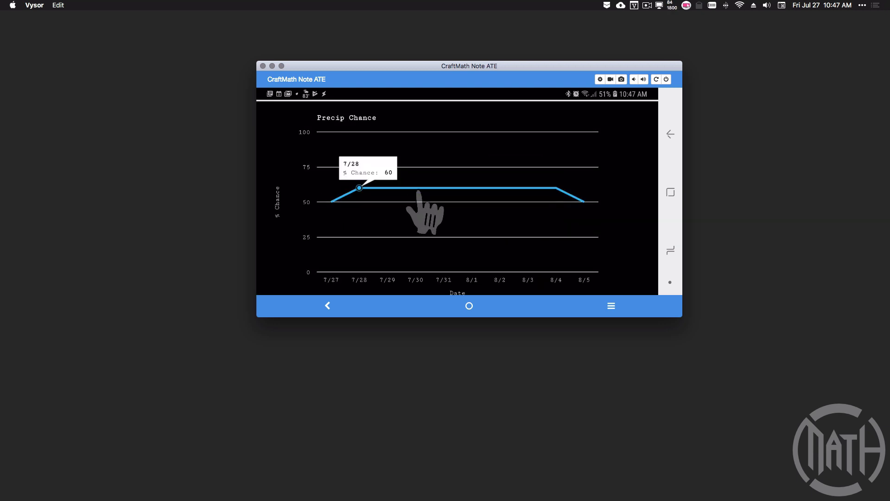
left_click(499, 189)
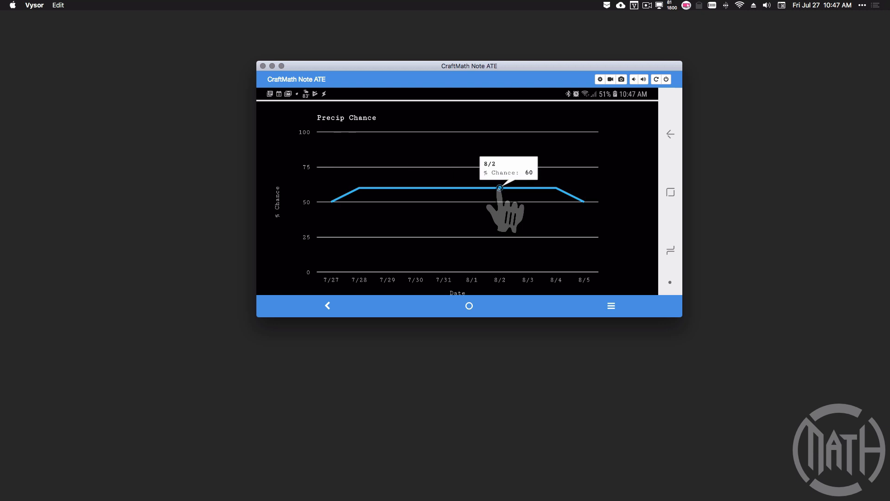
right_click(491, 234)
In the AutoTools Web Screen action's configuration, check Graph1's title and set its title position to none.
left_click(470, 105)
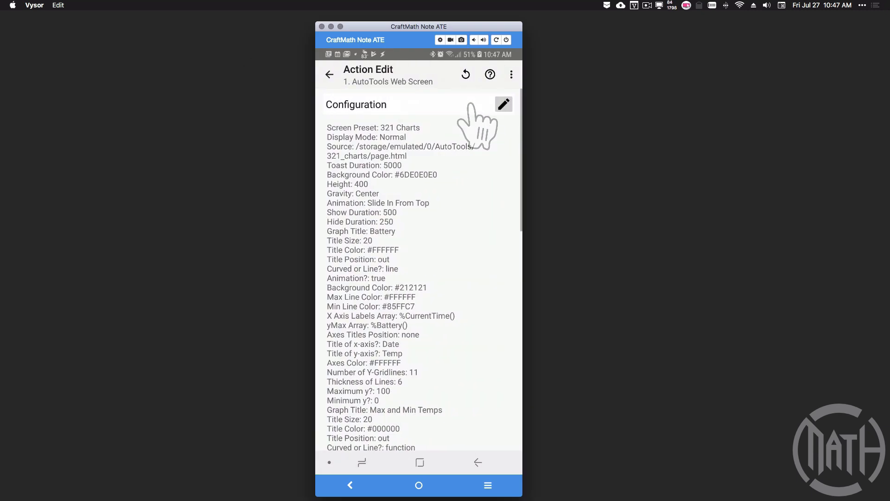
left_click(503, 104)
scroll(371, 308, "down", 3)
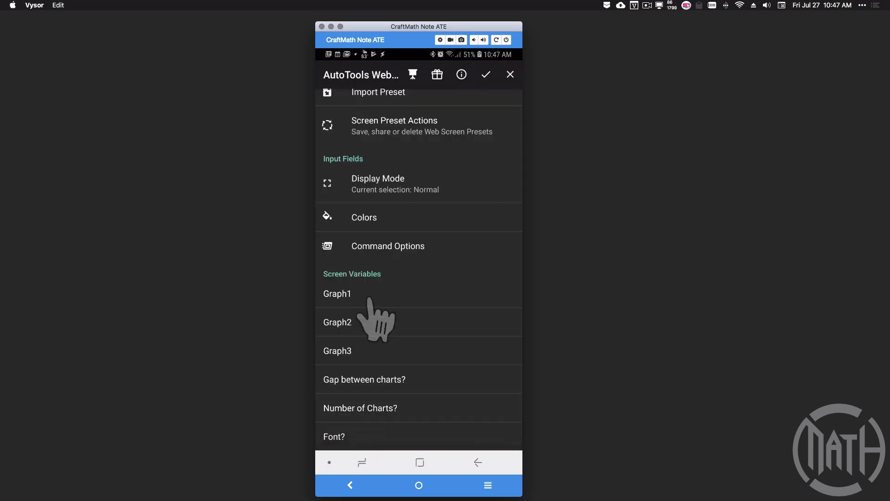
left_click(370, 299)
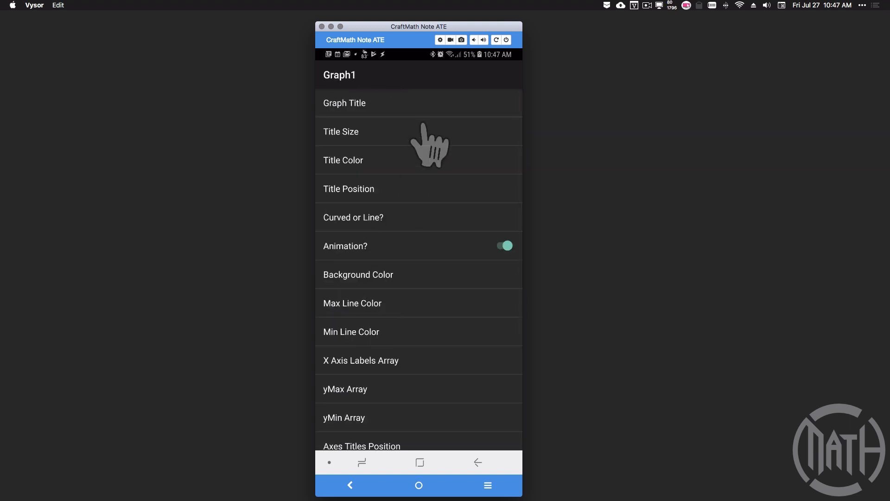
left_click(386, 107)
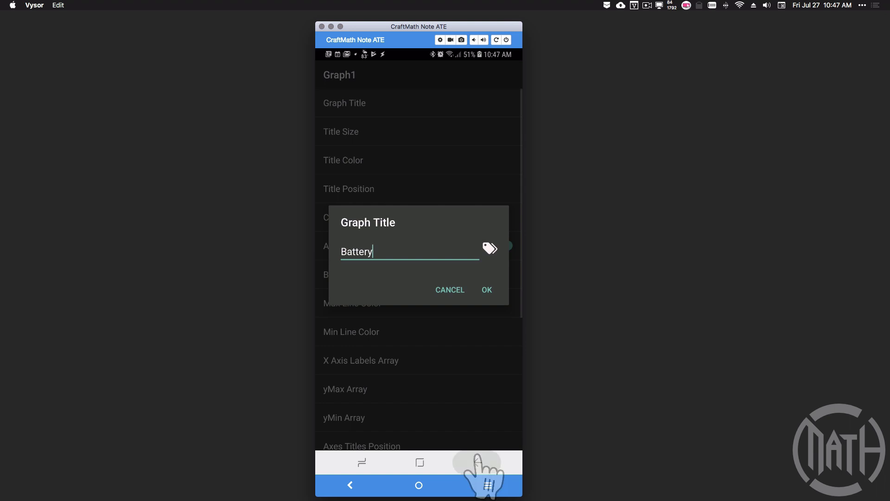
left_click(450, 289)
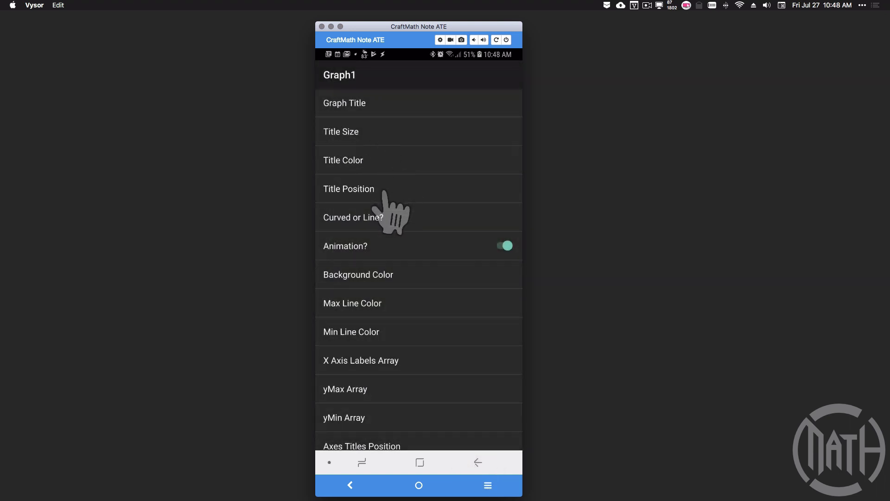
left_click(358, 189)
left_click(353, 282)
left_click(477, 462)
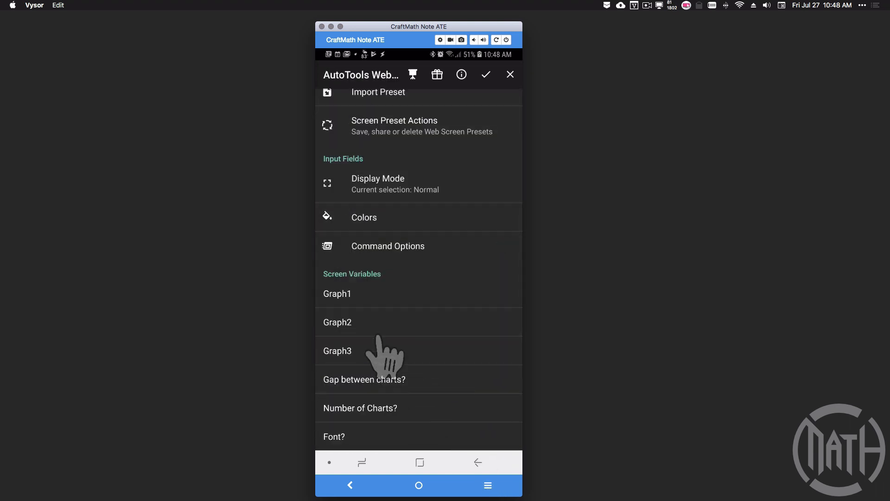
Save the web screen configuration and run the AllInOne Setup task to display the charts.
left_click(486, 75)
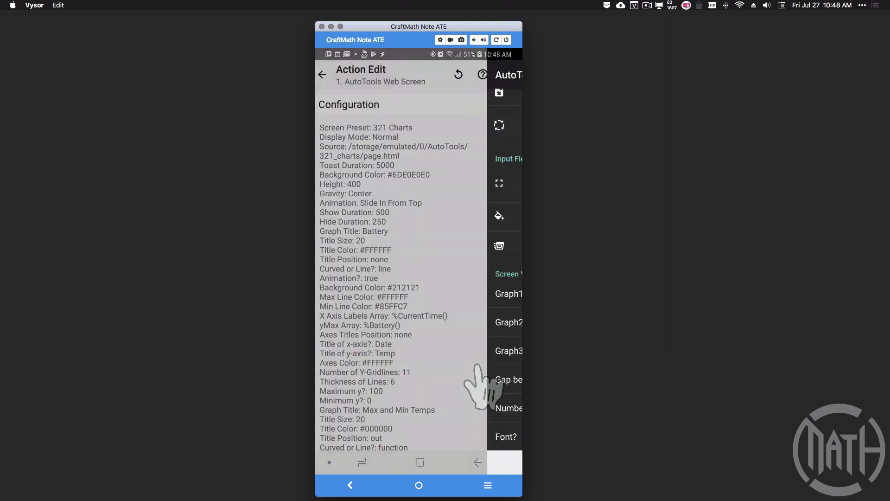
left_click(477, 464)
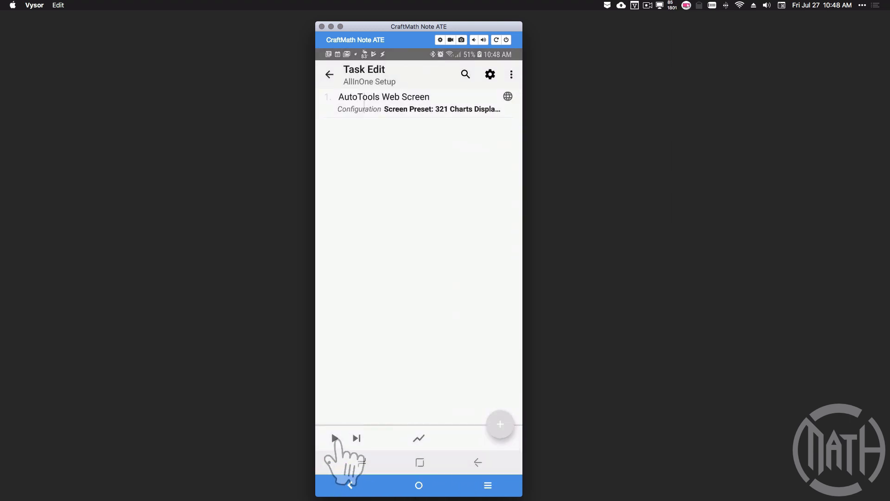
left_click(335, 438)
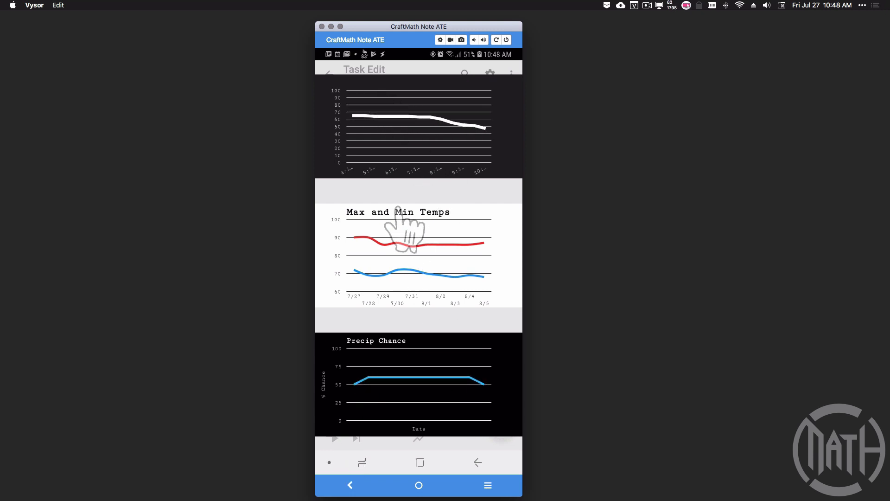
Close the charts, reopen the Graph1 settings and review the X Axis Labels, yMax and yMin array entries.
left_click(477, 461)
left_click(369, 364)
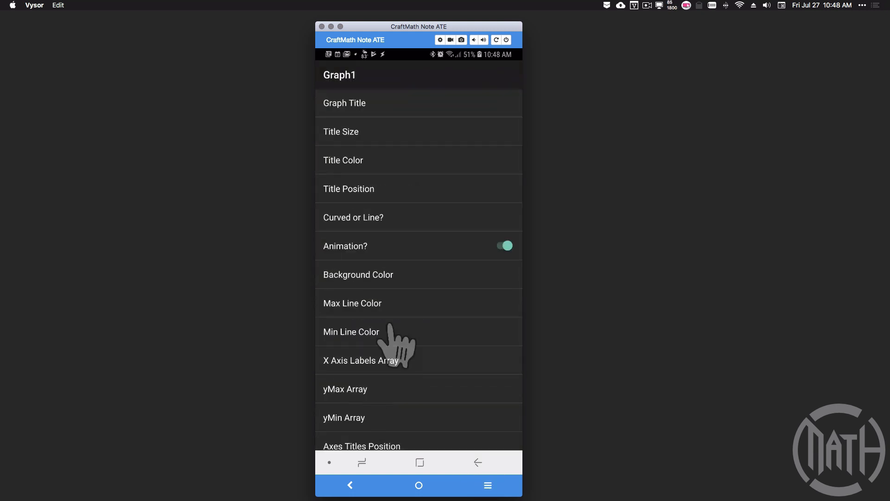
scroll(388, 352, "down", 2)
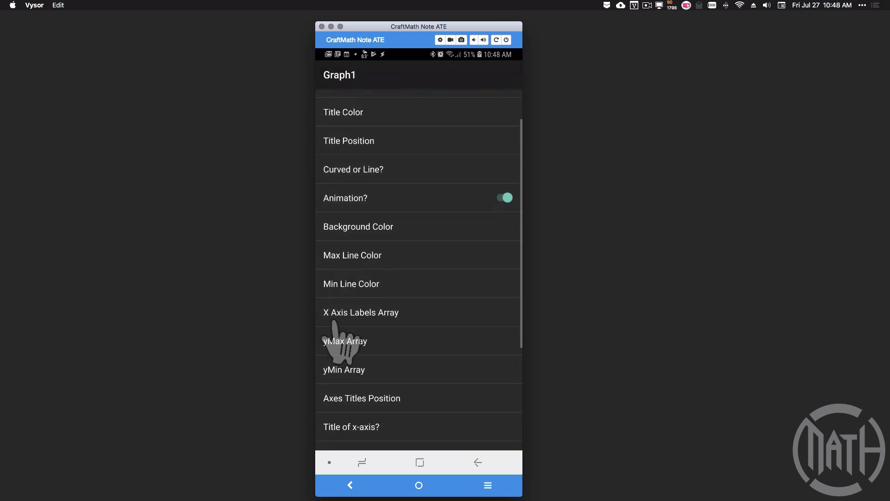
left_click(389, 317)
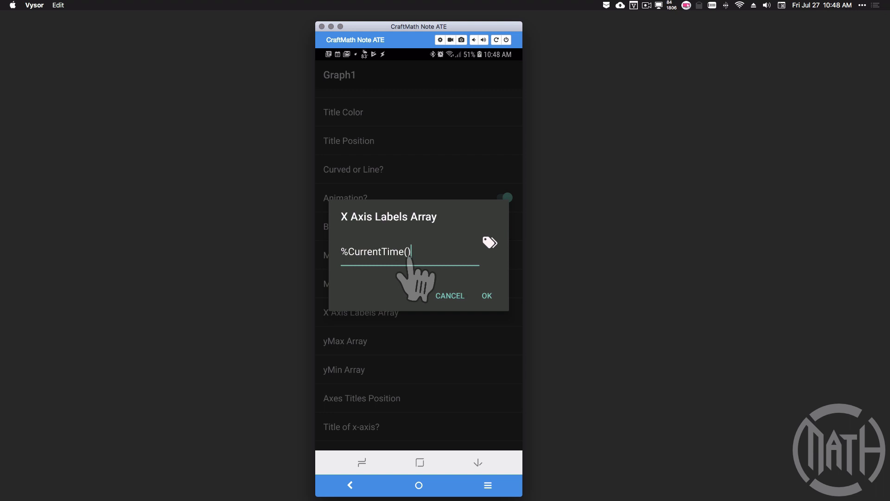
left_click(449, 297)
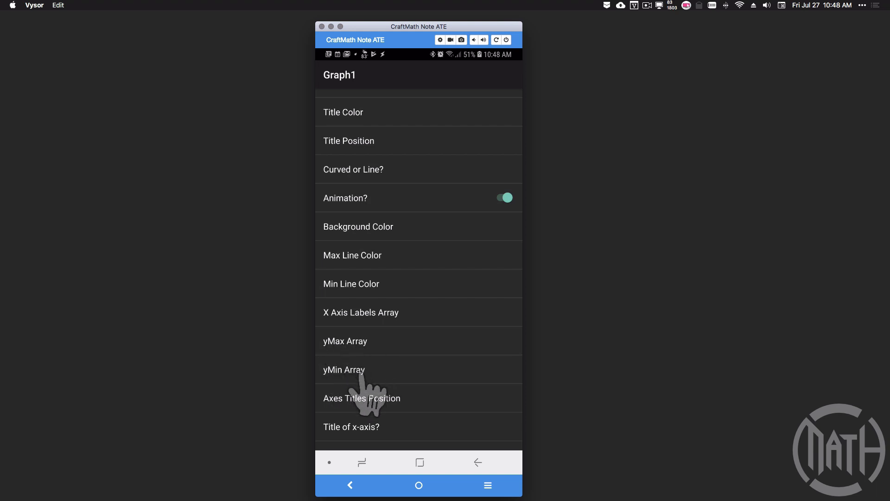
left_click(361, 345)
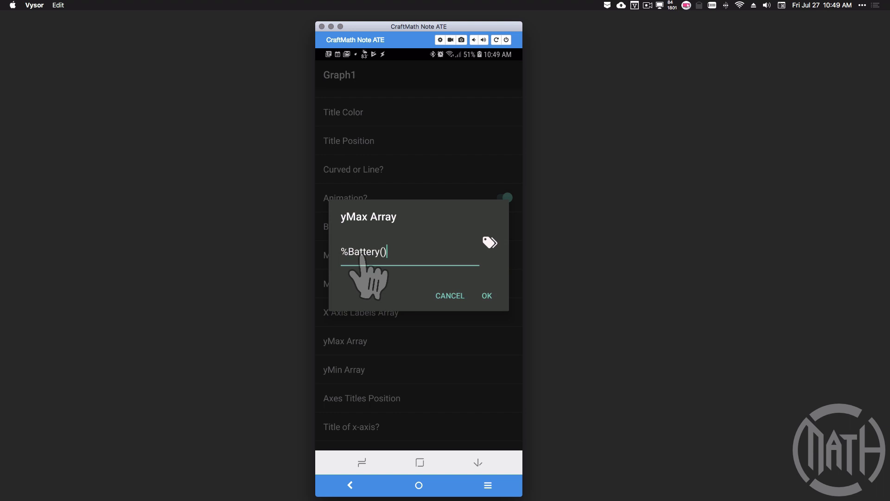
left_click(452, 297)
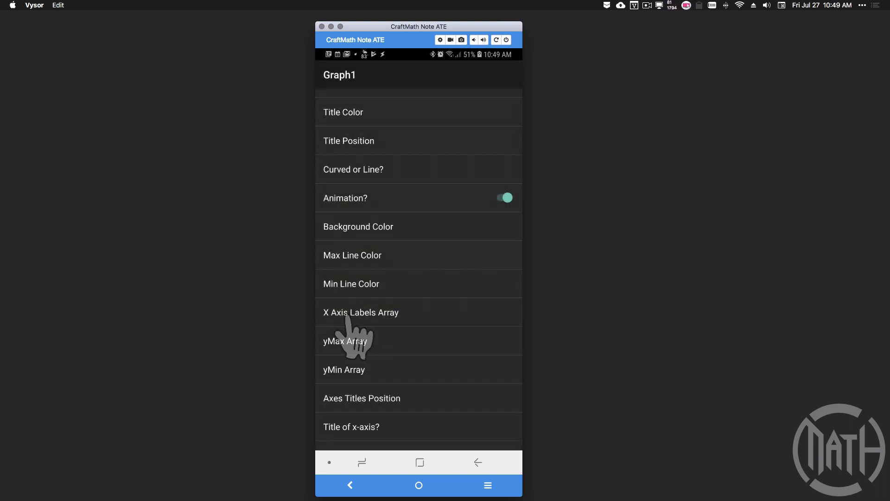
left_click(349, 368)
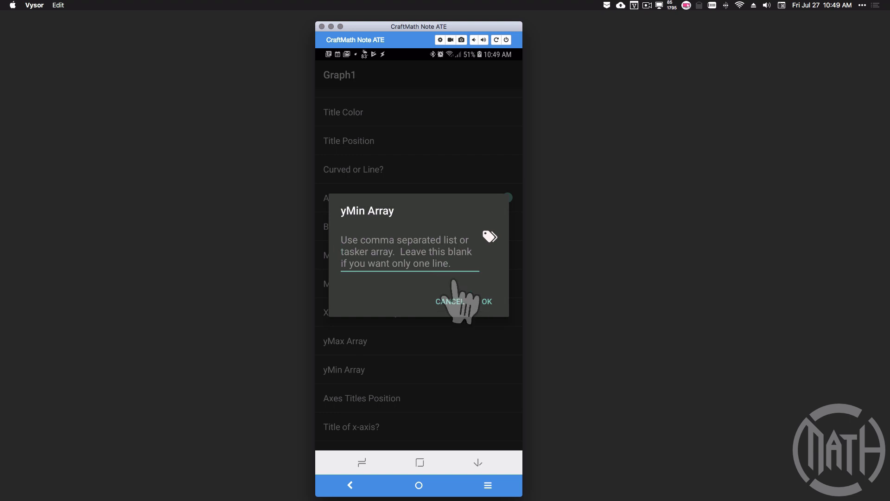
left_click(484, 302)
Check the Number of Y-Gridlines setting for Graph1.
scroll(423, 371, "down", 3)
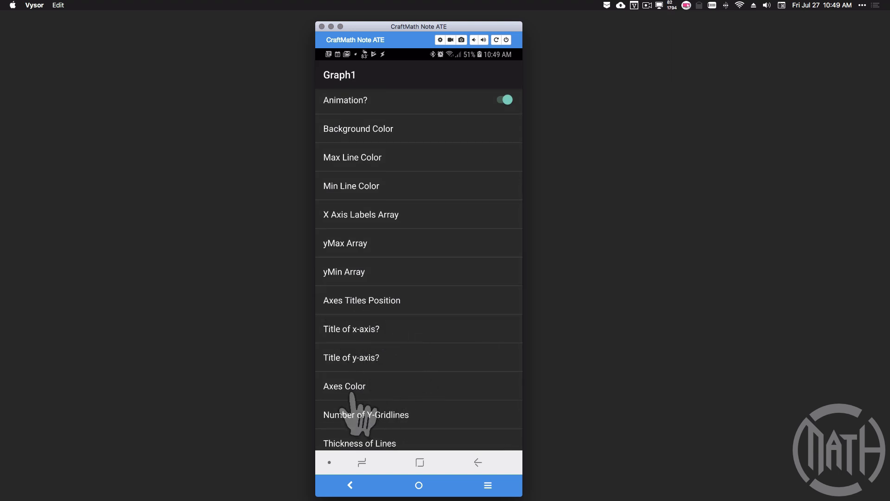
scroll(346, 395, "down", 3)
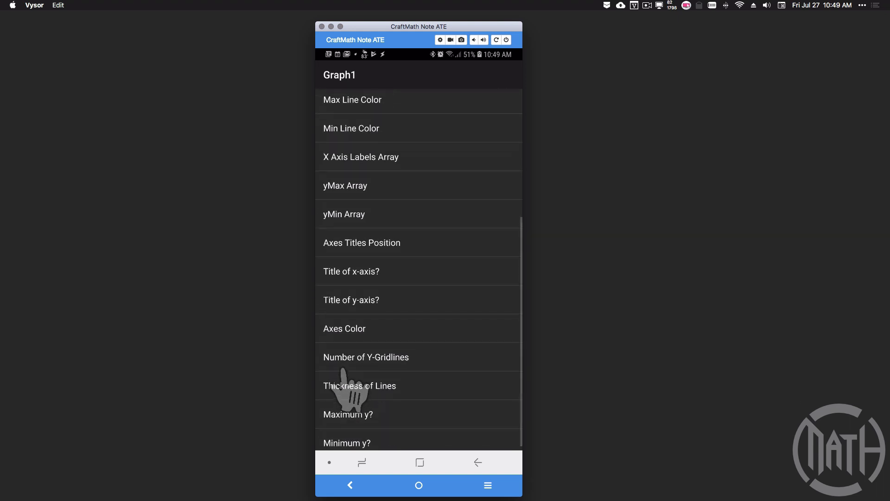
left_click(346, 362)
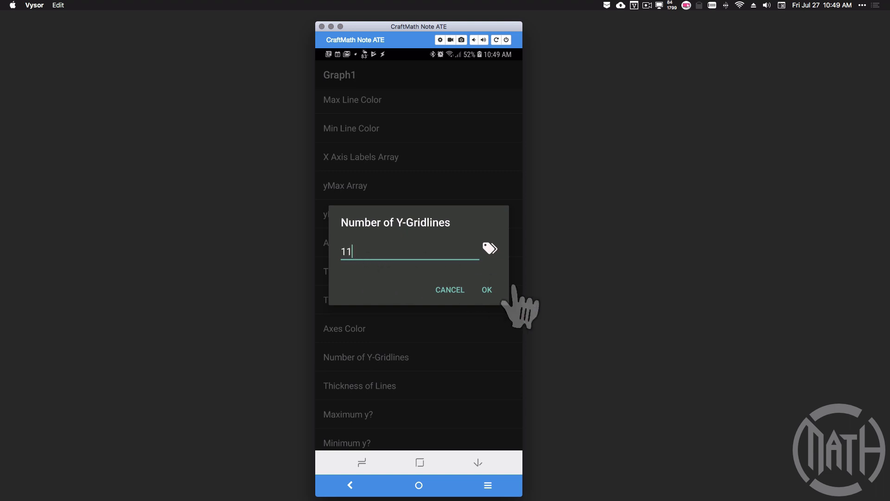
left_click(487, 290)
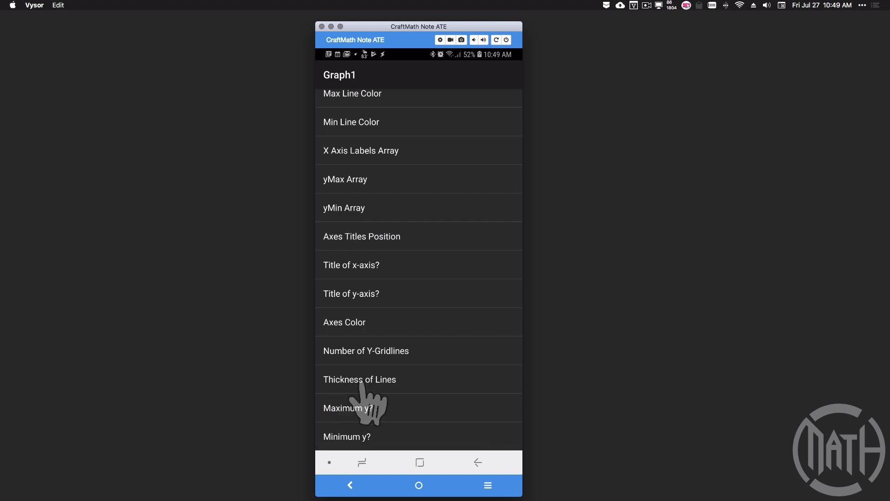
Clear Graph1's maximum y and minimum y values to use automatic adjustment of the axis range.
left_click(360, 408)
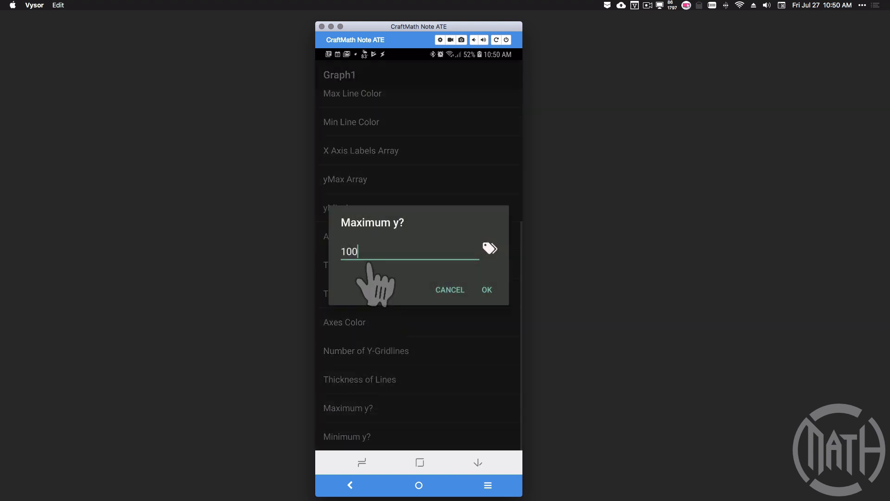
key("BackSpace")
key("BackSpace")
key("BackSpace")
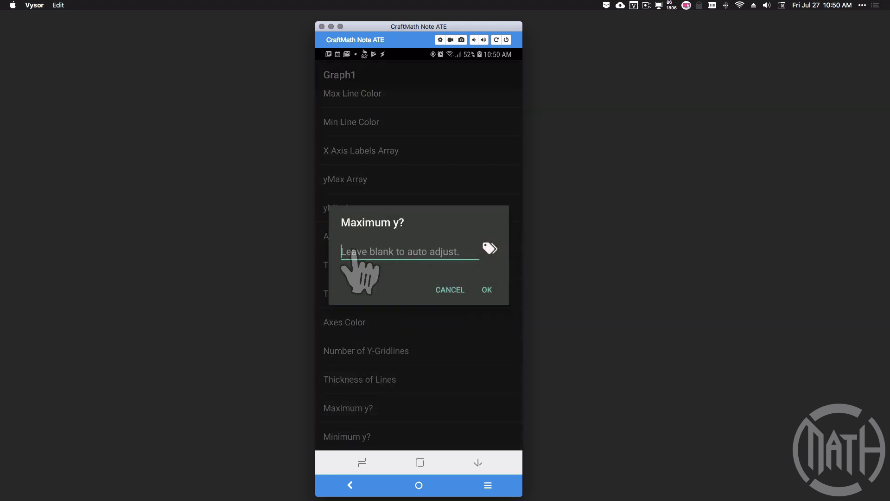
left_click(487, 290)
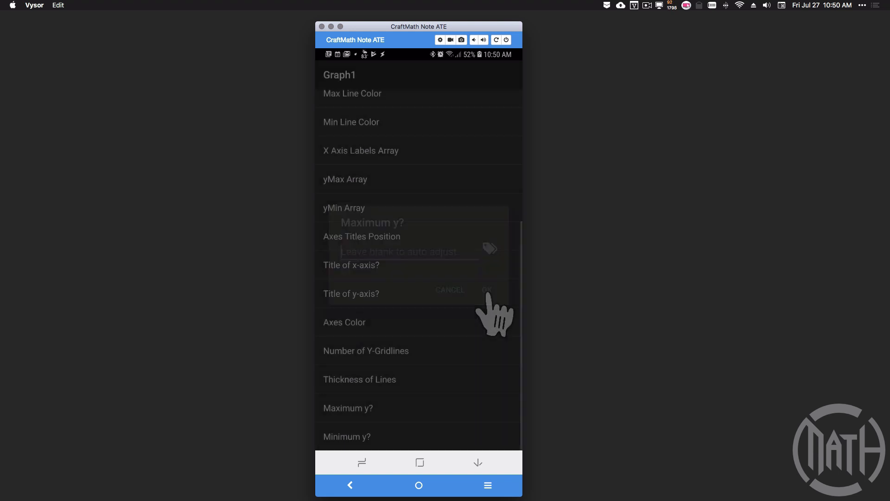
left_click(373, 435)
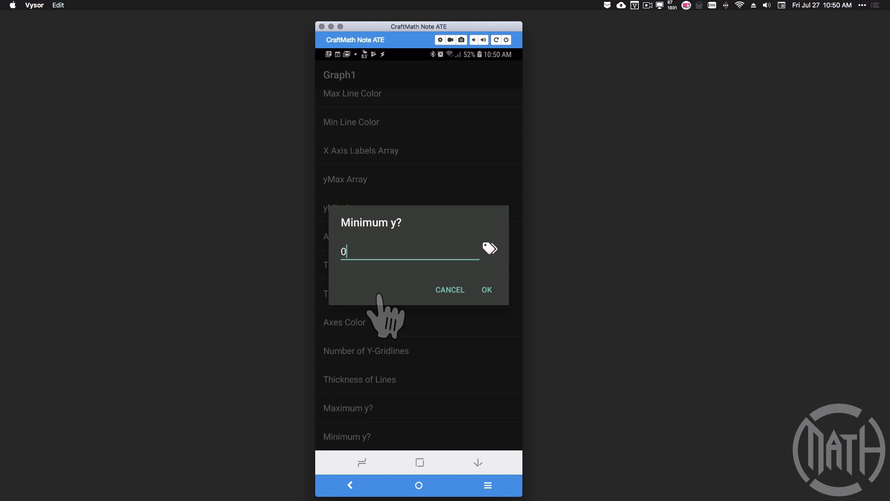
key("BackSpace")
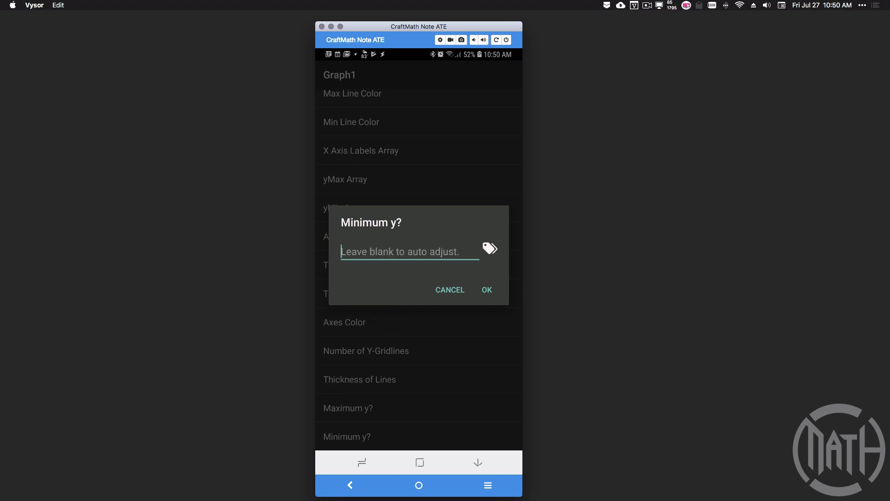
left_click(487, 290)
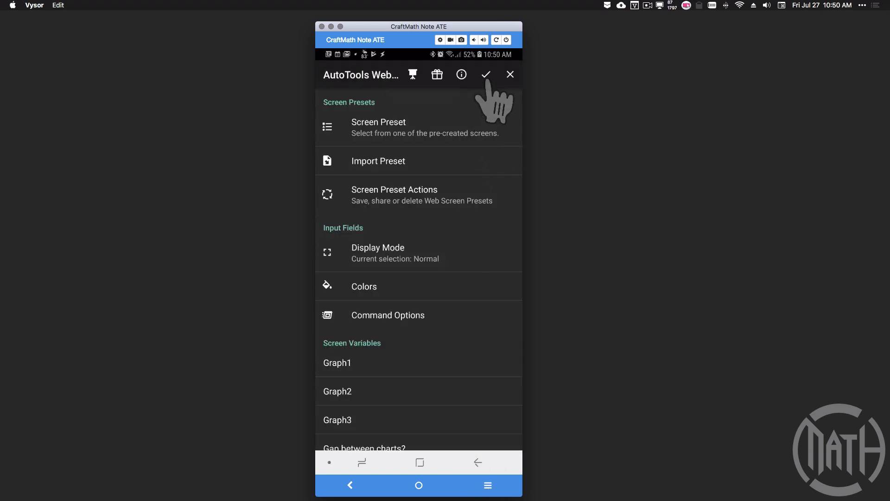
Save the configuration with the auto-adjusted y range and rerun the AllInOne Setup task.
left_click(484, 75)
left_click(477, 462)
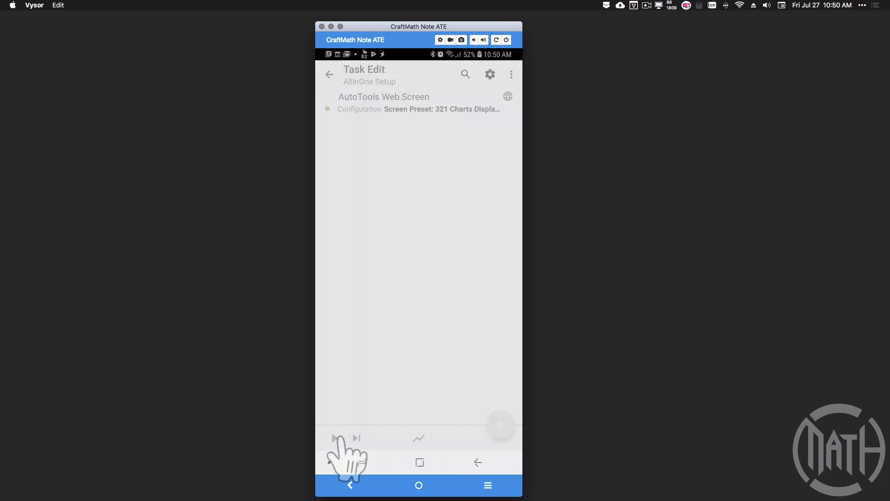
left_click(336, 440)
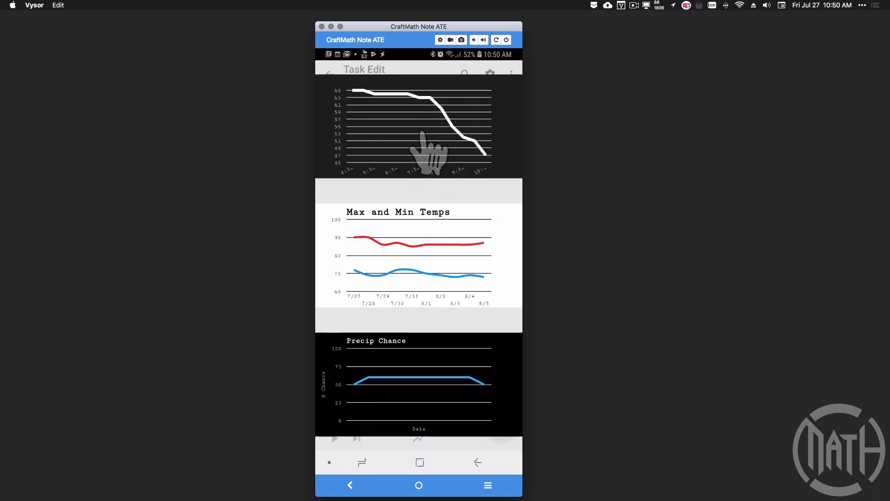
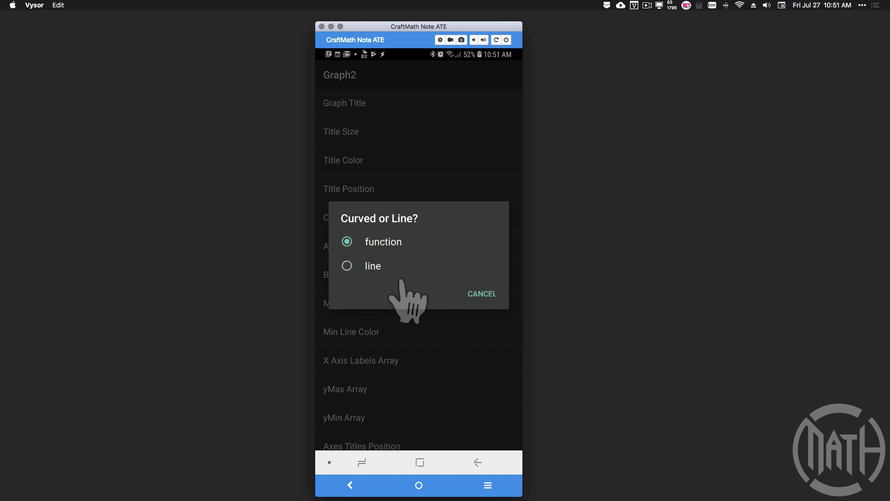
Review Graph2's Curved or Line, Max Line Color and yMax Array settings.
left_click(482, 294)
scroll(358, 268, "down", 1)
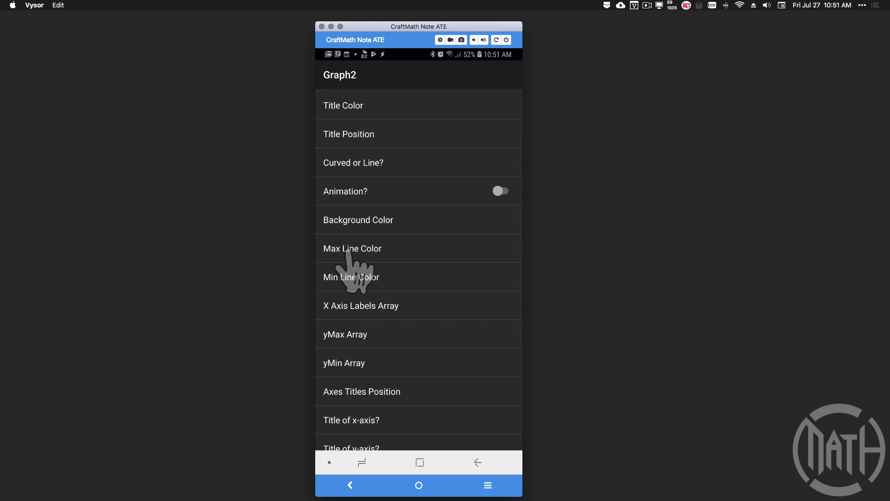
left_click(411, 250)
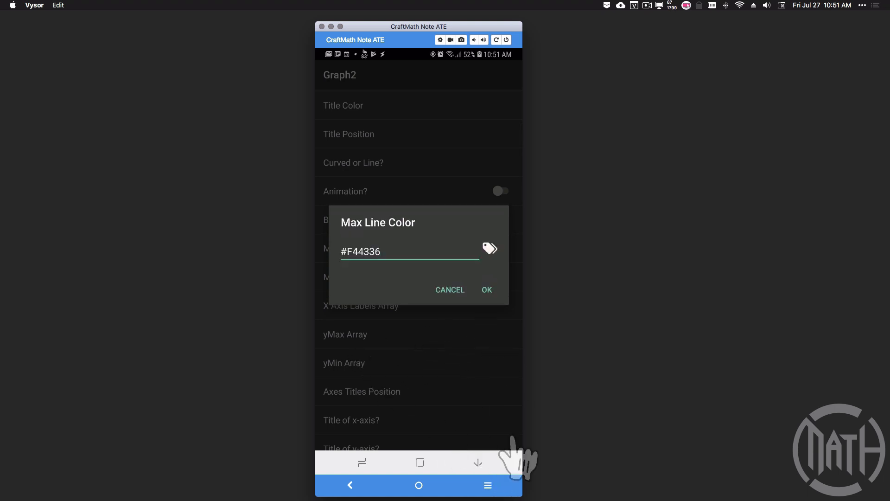
left_click(369, 335)
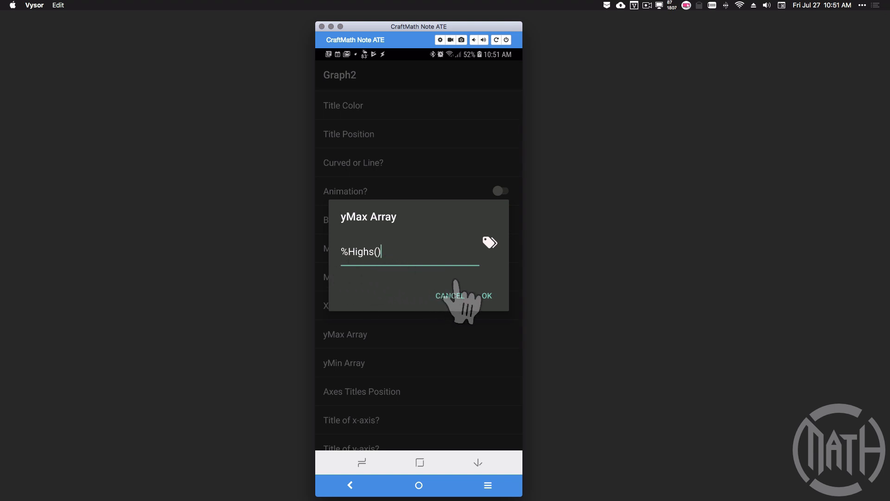
left_click(486, 296)
Clear the yMin Array entry of Graph2 so only the maximum line is plotted.
left_click(373, 364)
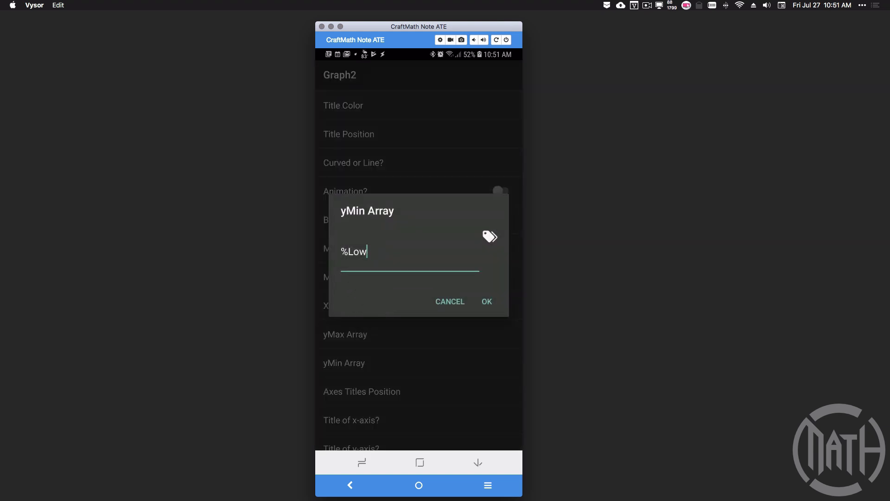
key("BackSpace")
key("BackSpace")
key("BackSpace")
key("BackSpace")
left_click(486, 302)
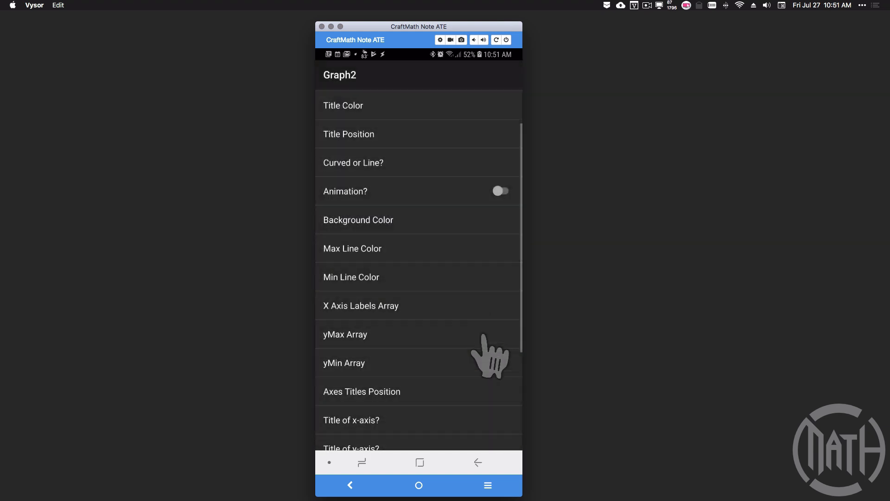
Save the configuration without Graph2's minimum array, run the AllInOne Setup task and close the charts.
left_click(478, 462)
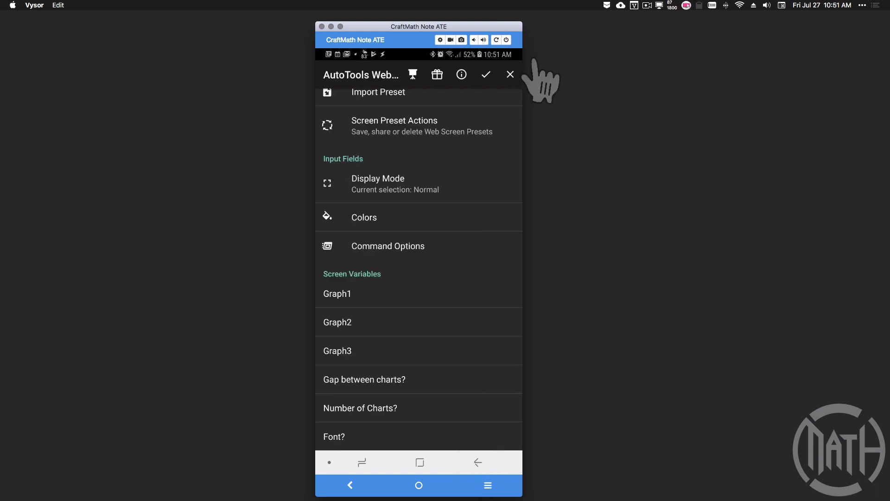
left_click(486, 74)
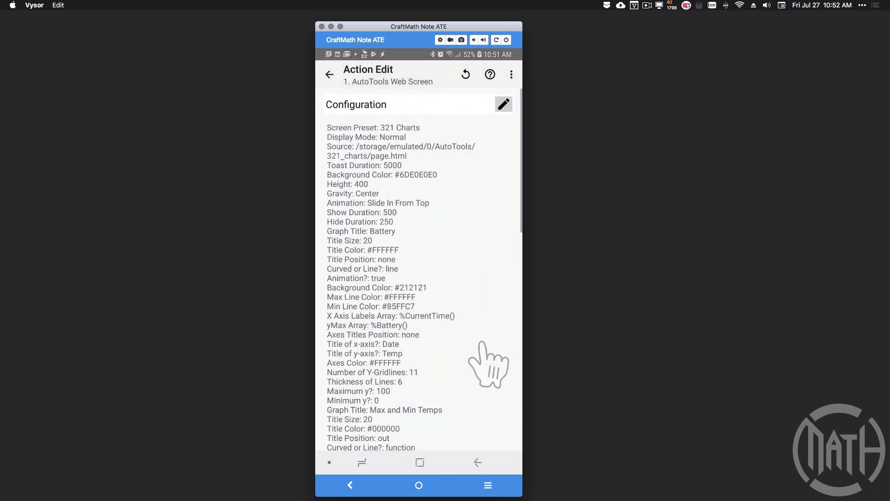
left_click(477, 462)
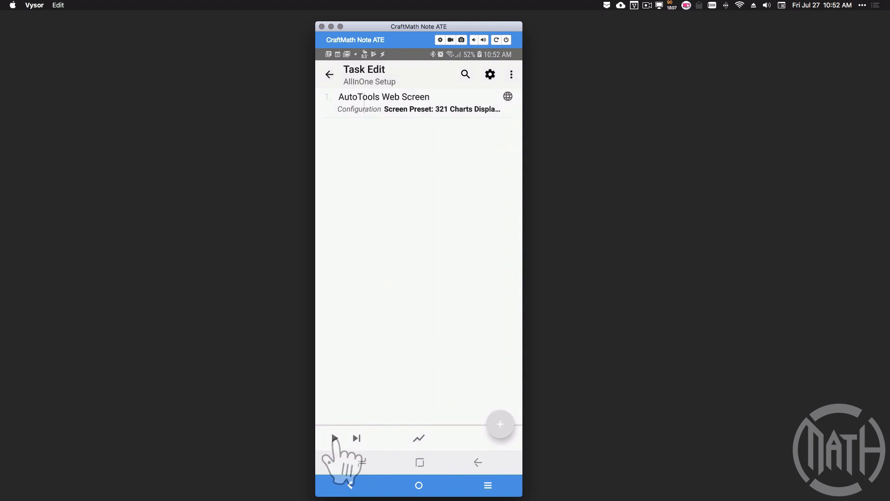
left_click(335, 437)
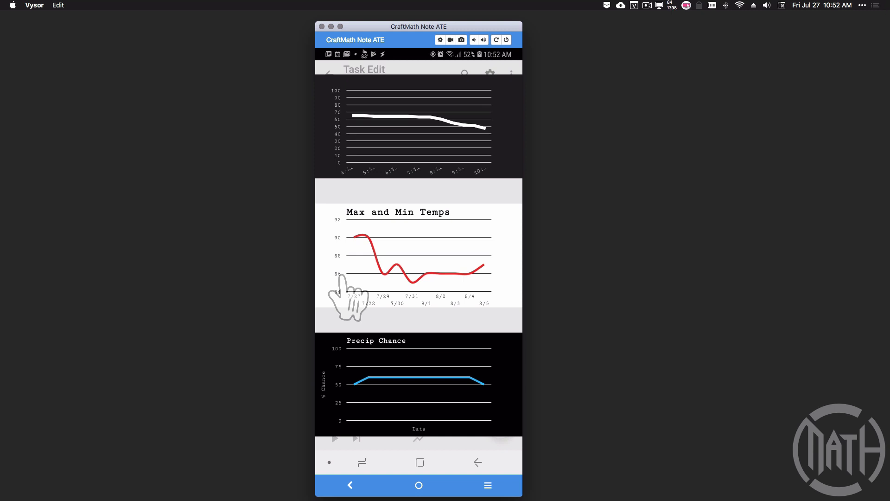
left_click(478, 461)
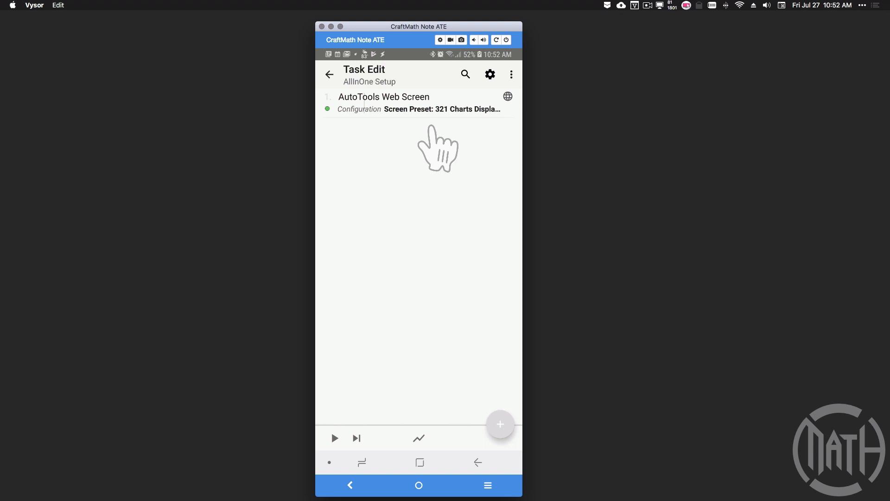
Reopen the AutoTools Web Screen configuration and set the number of charts to 1.
left_click(429, 110)
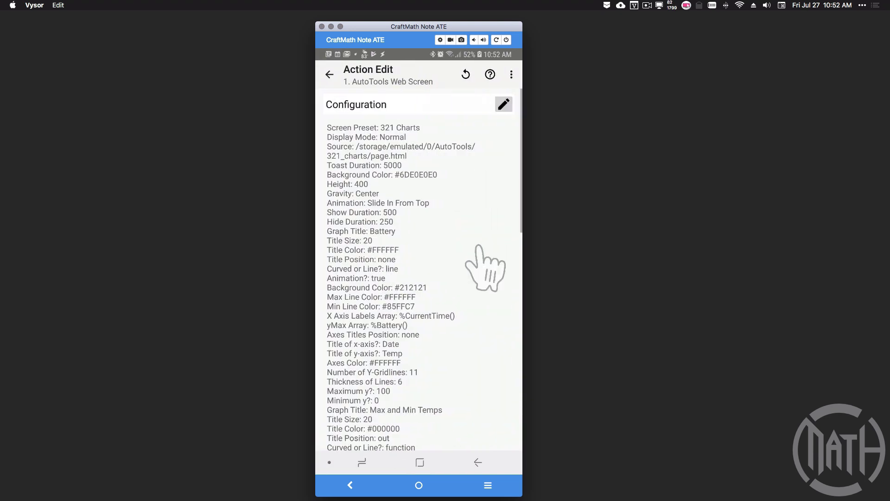
left_click(505, 105)
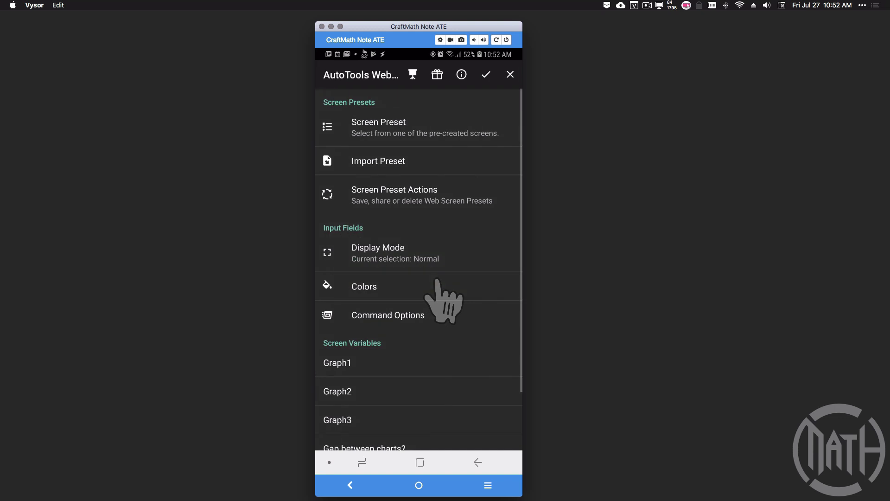
scroll(438, 290, "down", 2)
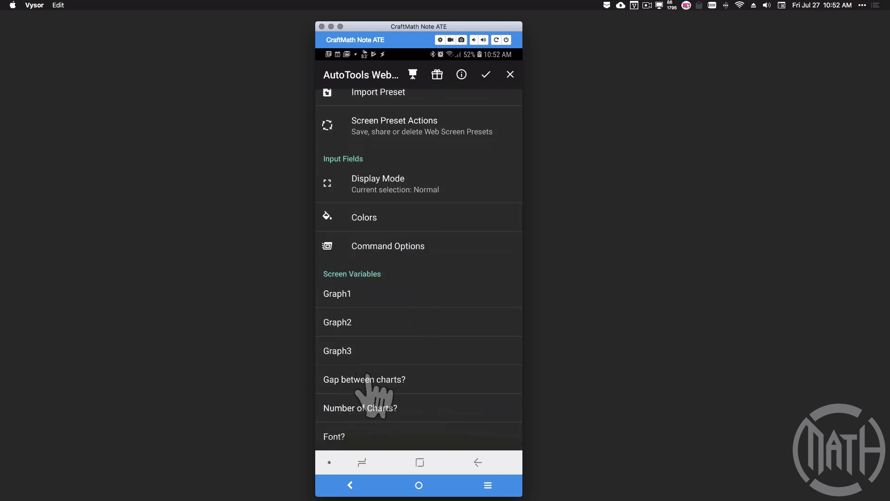
left_click(360, 408)
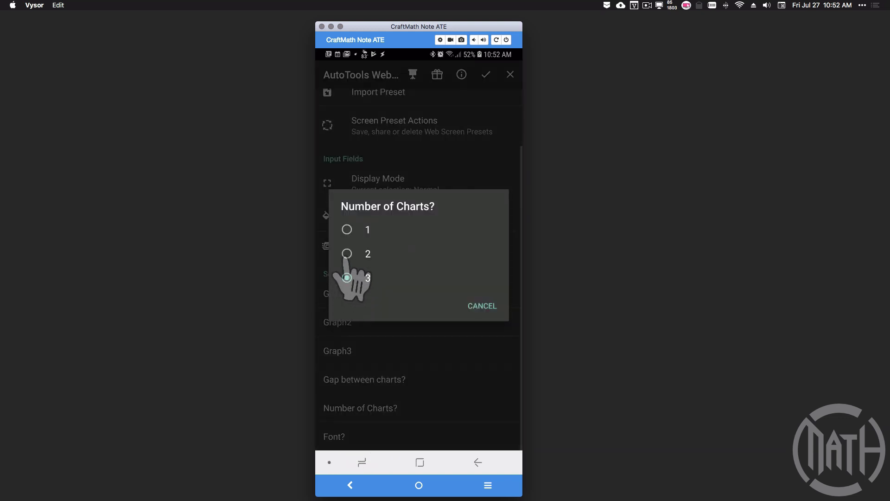
left_click(347, 232)
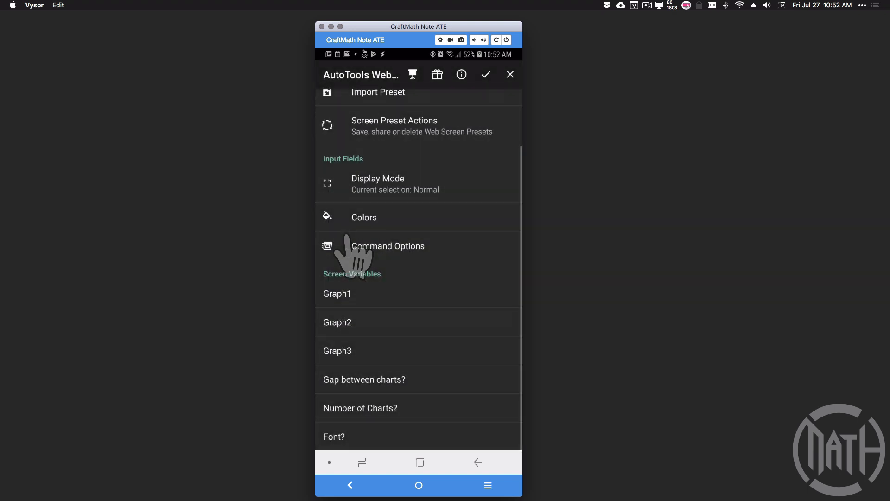
Set the chart font to arial and recheck the Number of Charts setting.
left_click(388, 439)
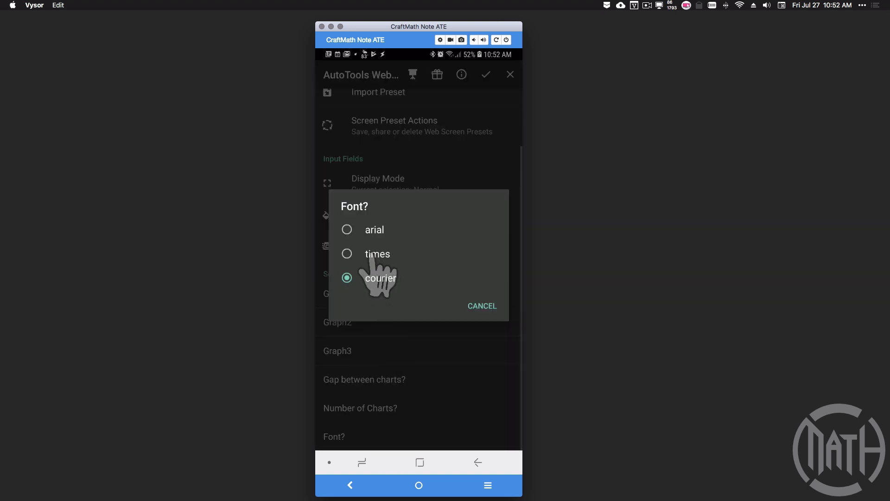
left_click(346, 230)
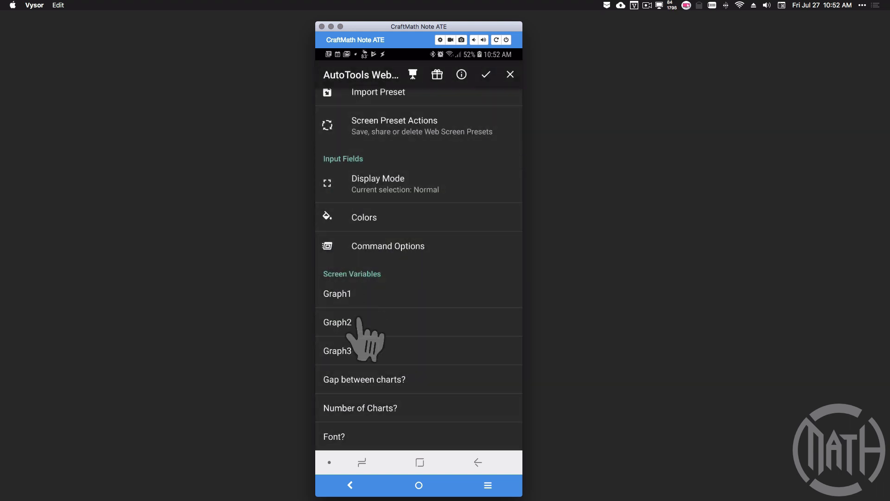
left_click(372, 406)
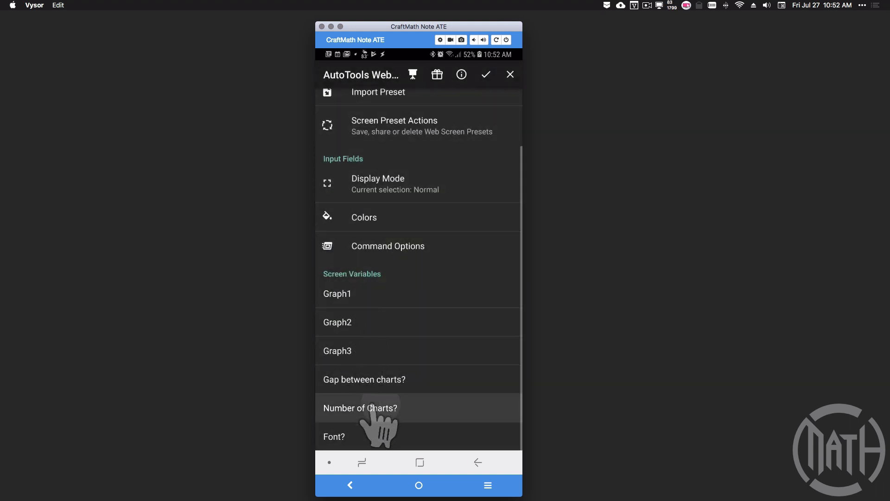
left_click(477, 462)
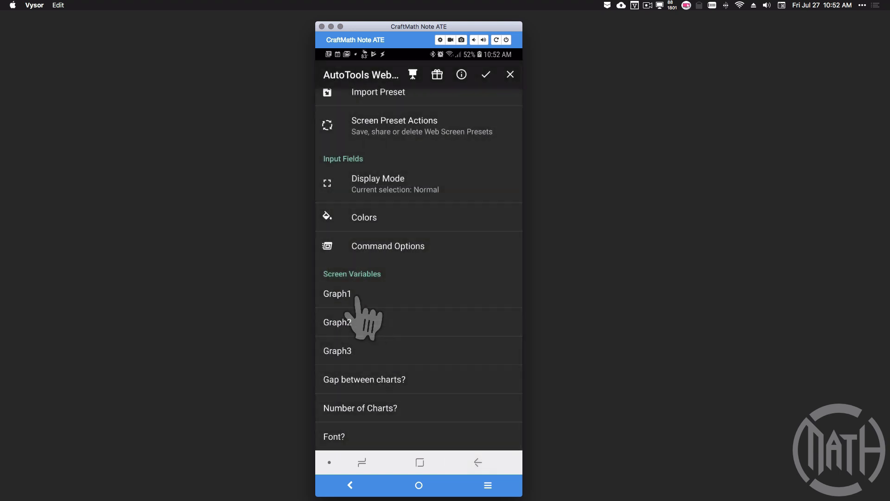
Keep "Battery" as Graph1's title and set its title position to out.
left_click(358, 296)
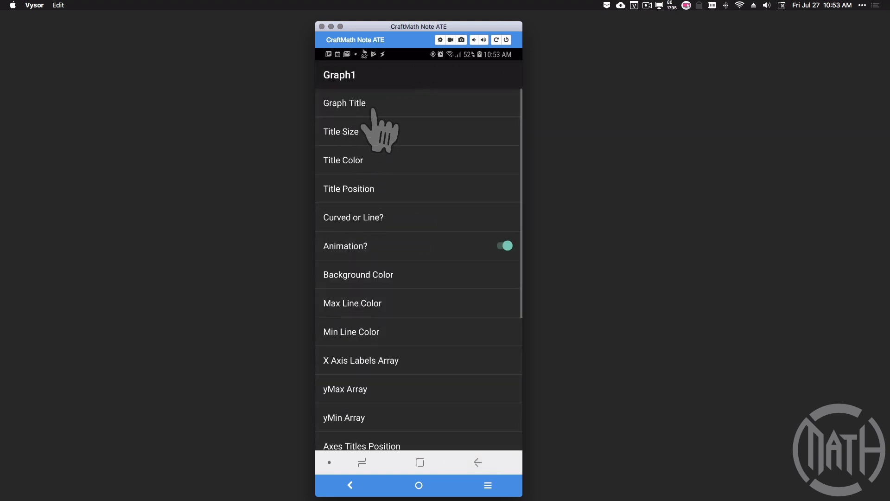
left_click(373, 109)
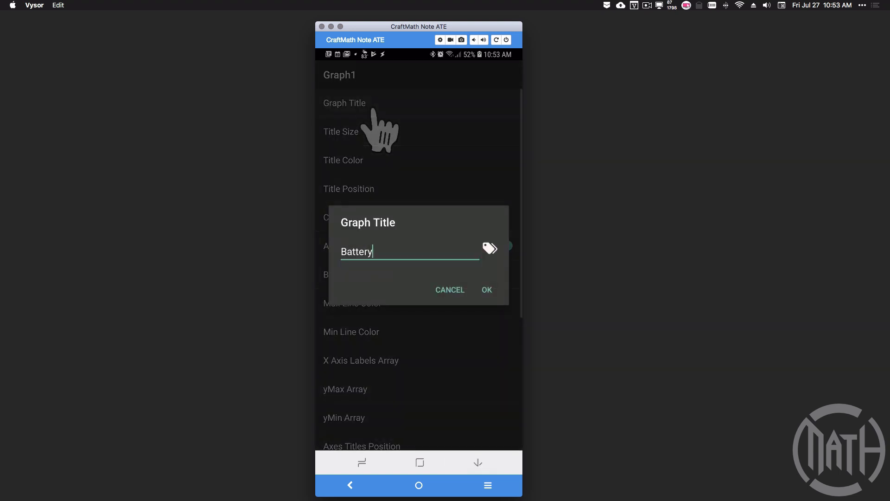
left_click(488, 289)
left_click(392, 188)
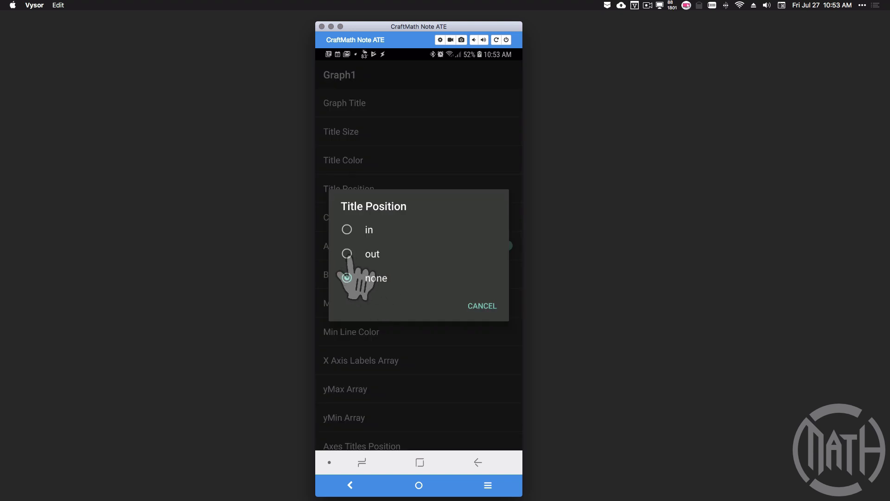
left_click(347, 254)
Set Graph1's title size to 30 and its title color to red #E53935.
left_click(370, 136)
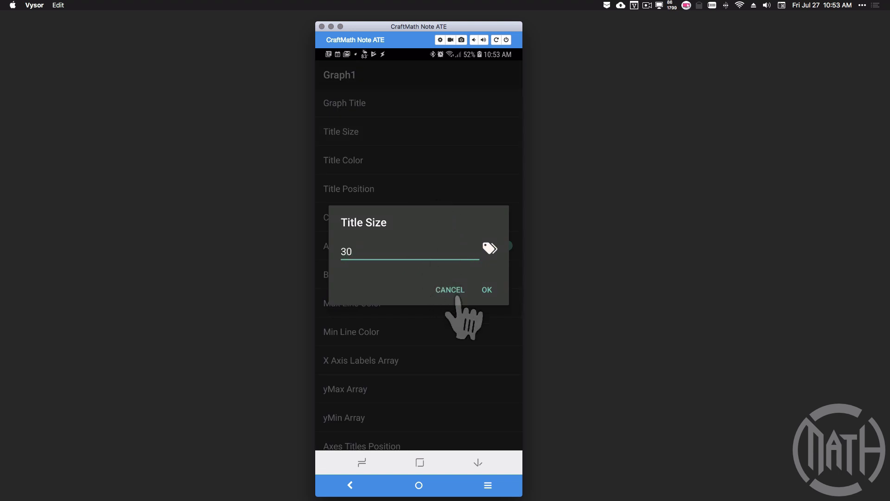
left_click(485, 290)
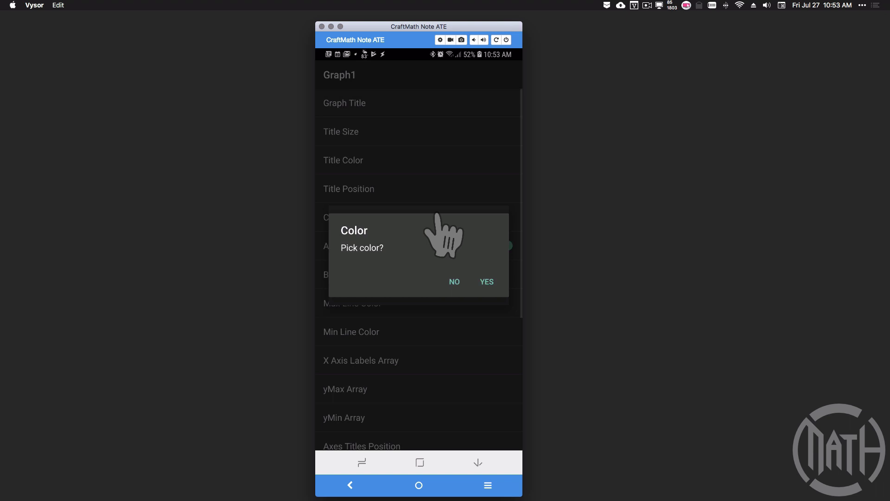
left_click(484, 281)
left_click(398, 153)
Set Graph1's number of y-gridlines to 5.
scroll(433, 350, "down", 5)
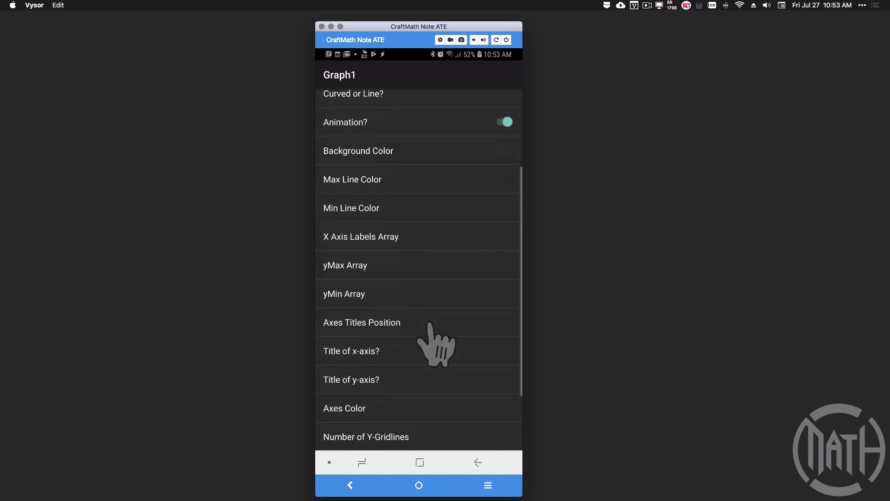
left_click(387, 356)
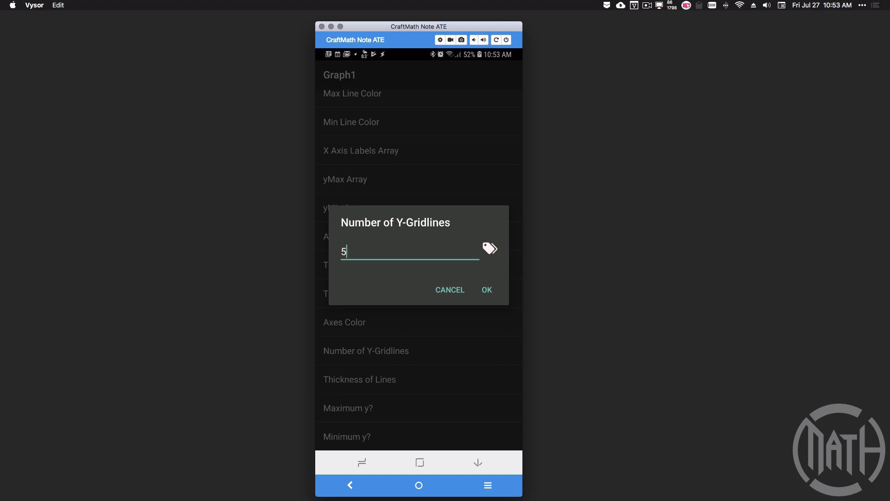
left_click(487, 290)
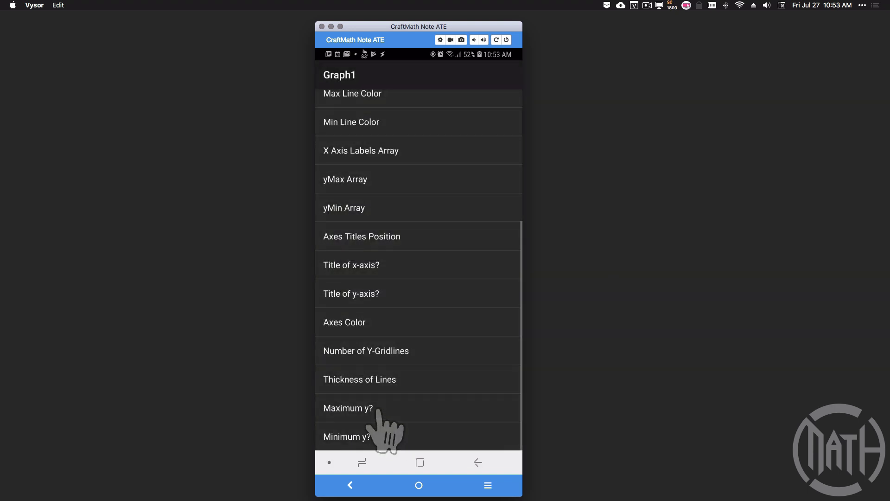
Review Graph1's maximum y, minimum y and Number of Y-Gridlines entries.
left_click(376, 408)
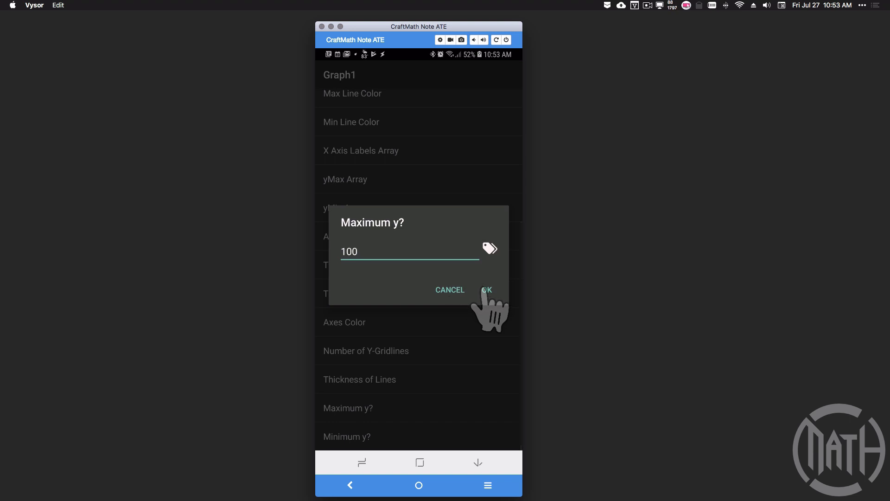
left_click(487, 290)
left_click(383, 437)
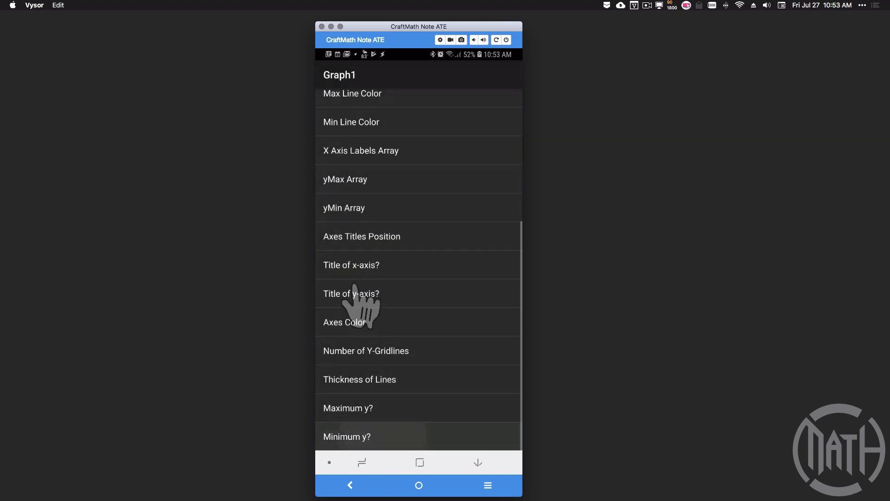
left_click(487, 289)
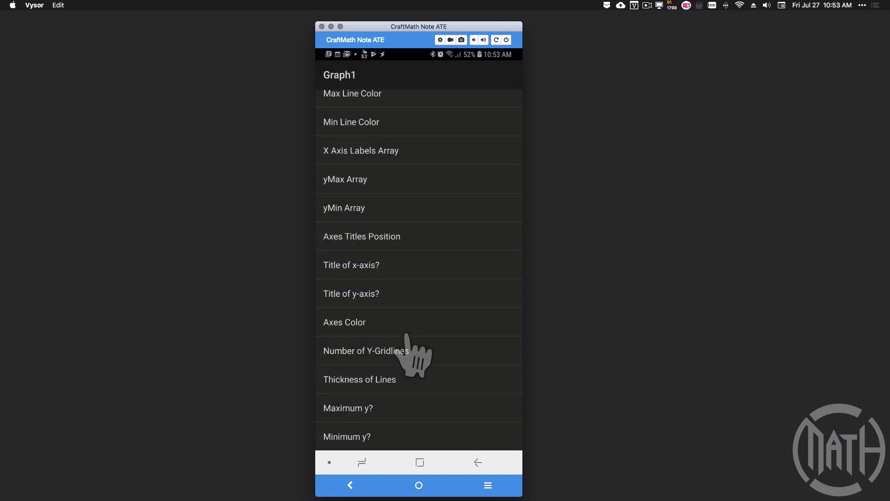
left_click(397, 354)
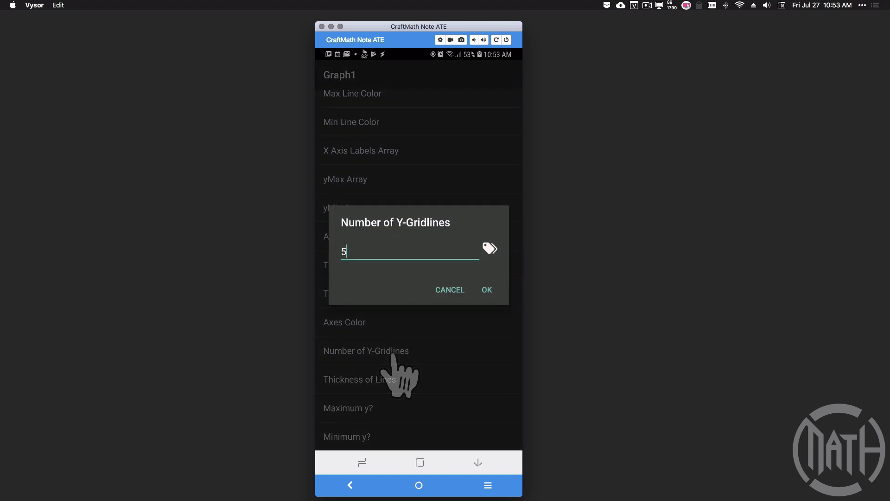
left_click(487, 289)
Save the single-chart configuration, run the AllInOne Setup task to view the battery graph, and close it.
left_click(478, 464)
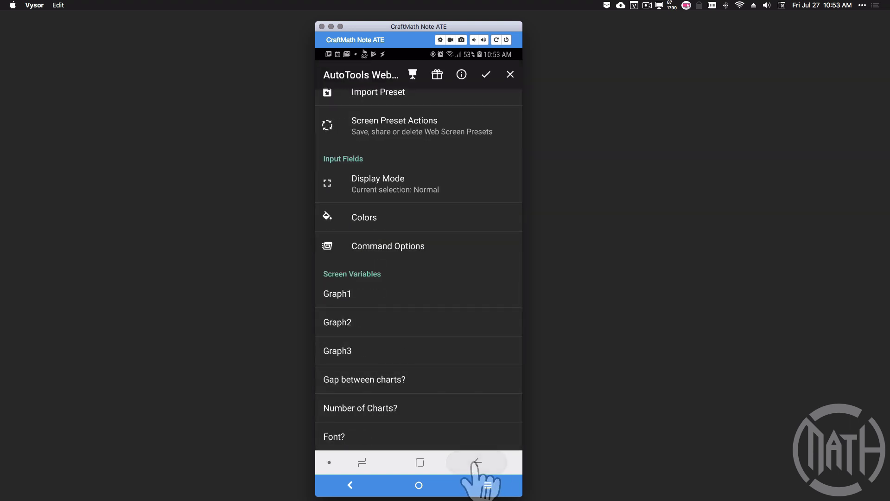
left_click(486, 75)
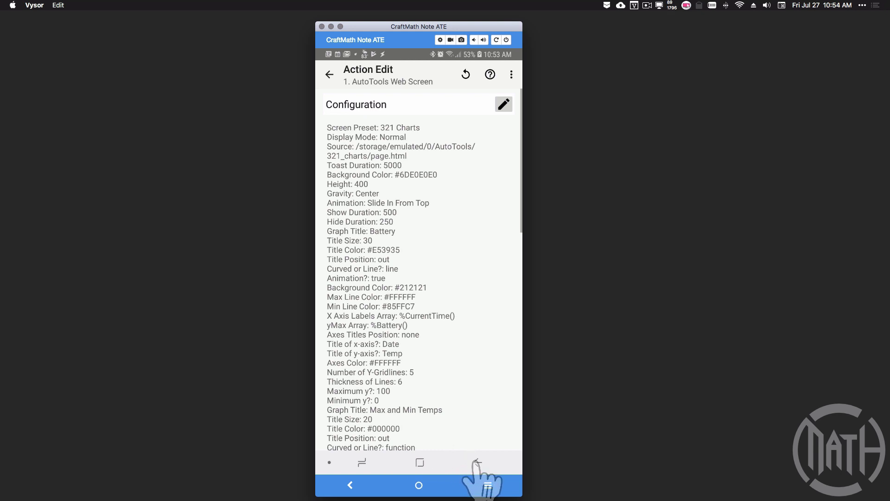
left_click(477, 461)
left_click(333, 437)
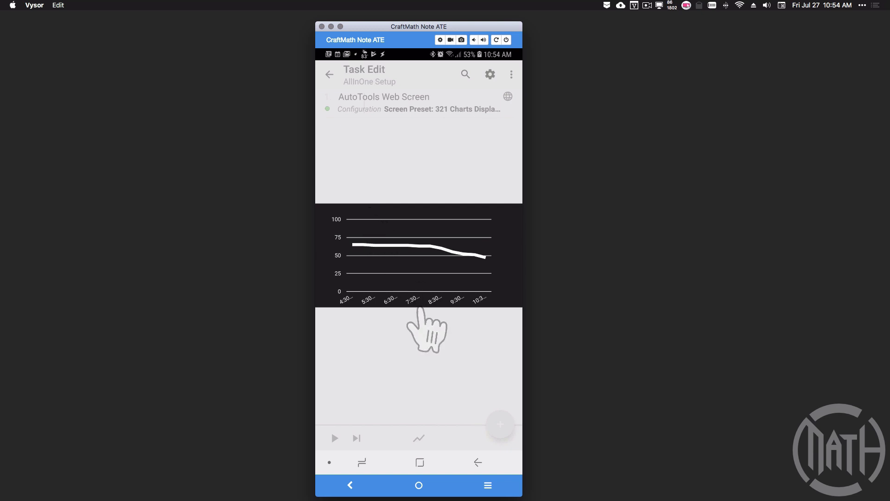
left_click(478, 461)
Reopen the Graph1 settings and reduce the title size so the title fits above the chart.
left_click(408, 108)
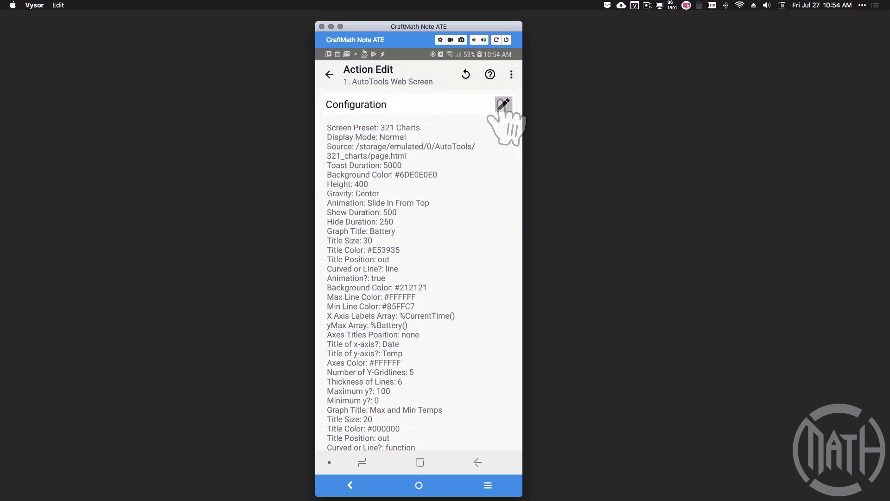
left_click(504, 105)
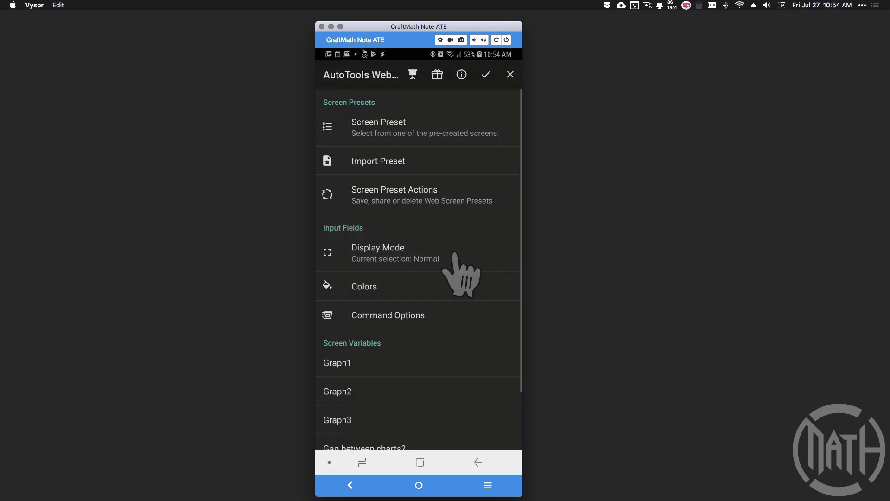
left_click(360, 365)
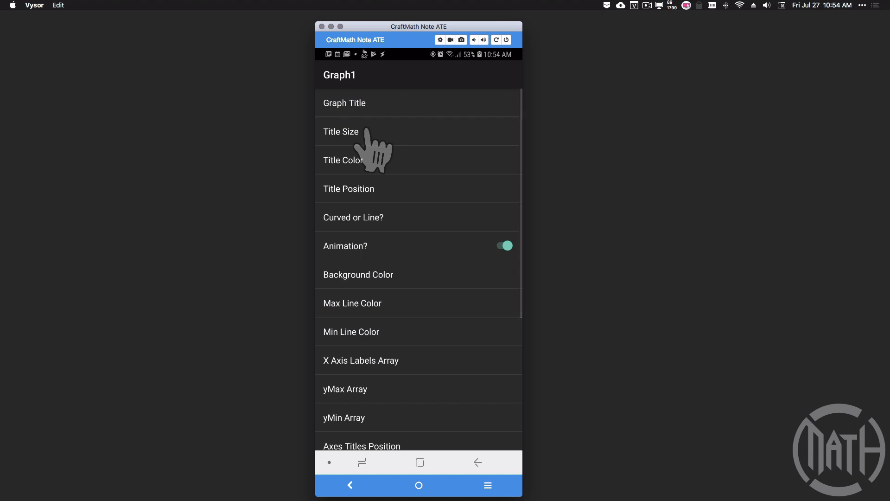
left_click(366, 131)
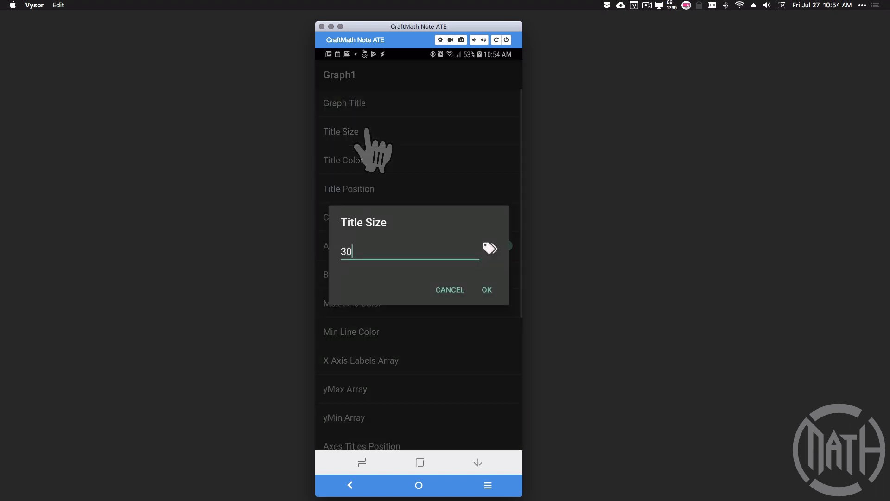
left_click(487, 290)
Save the new title size, rerun the task to view the battery chart's title, and close the chart.
left_click(485, 74)
left_click(335, 438)
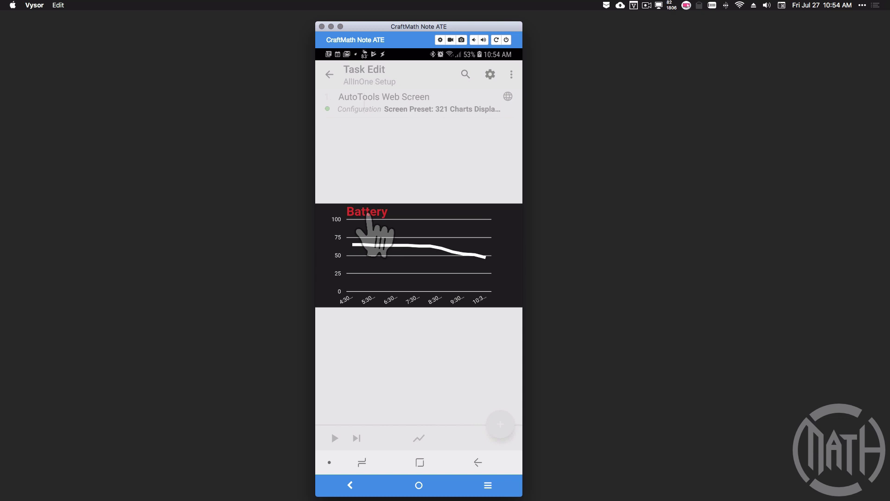
left_click(369, 216)
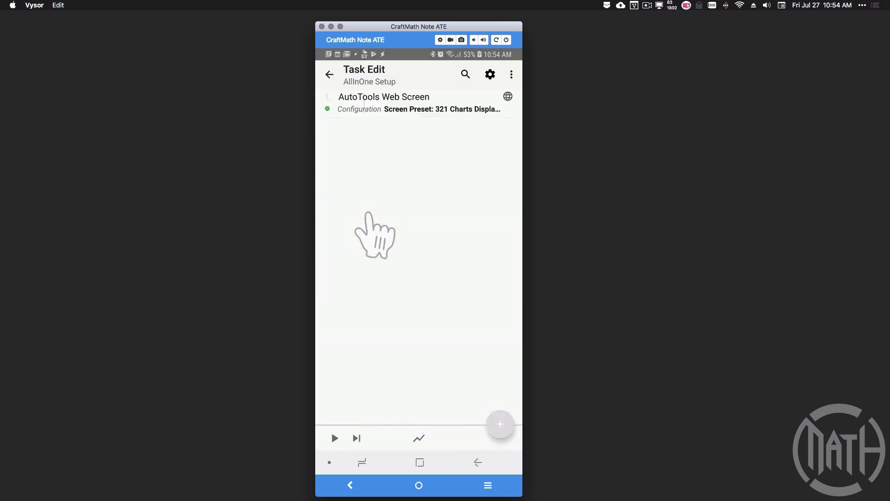